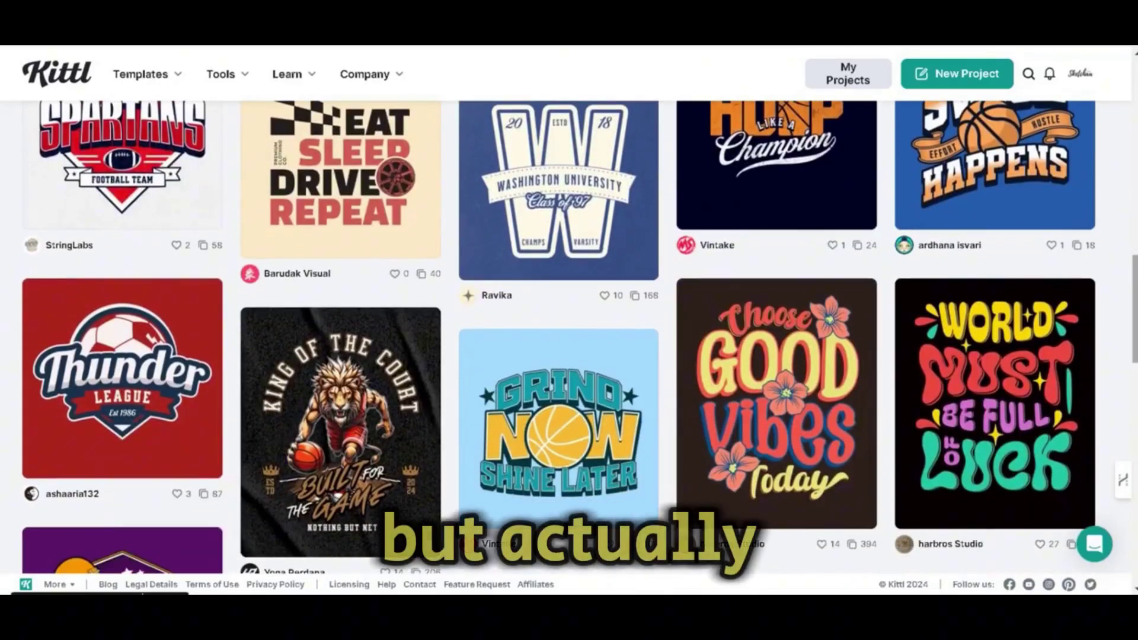
- Prefill the Copilot prompt with 'Change color to' from the suggested actions list
scroll(569, 338, "down", 8)
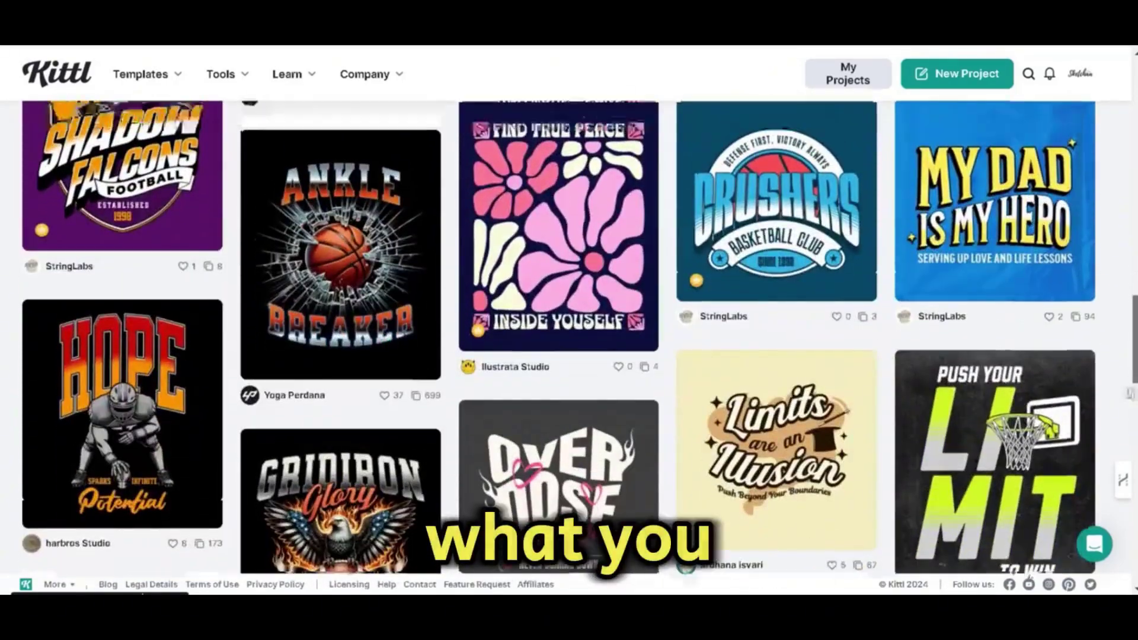
scroll(569, 338, "down", 2)
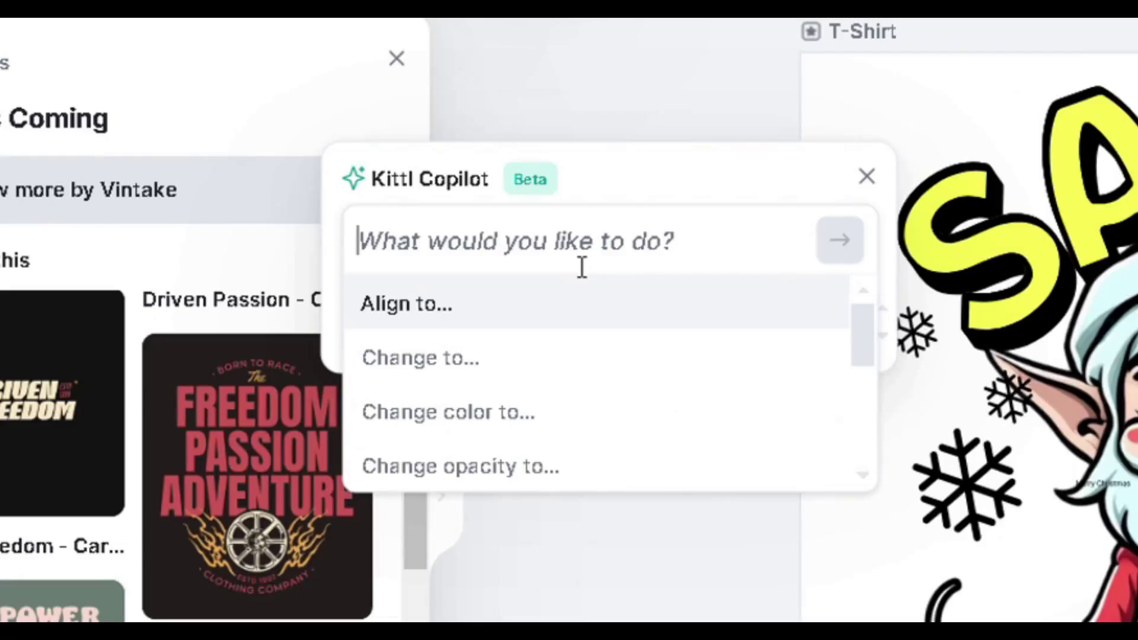
scroll(578, 385, "down", 5)
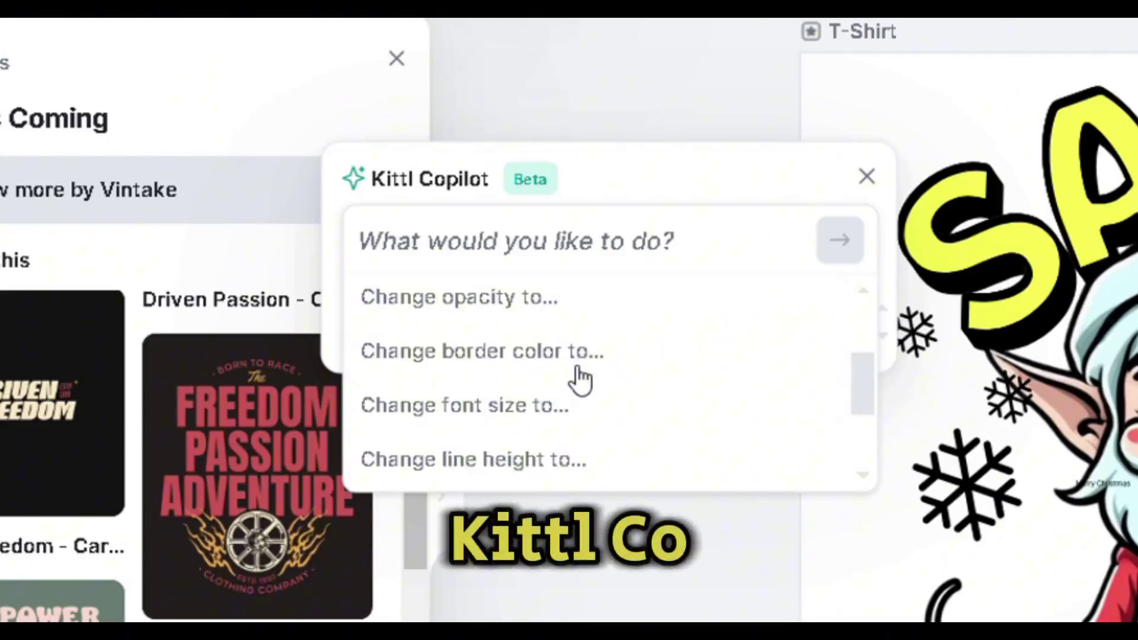
left_click(573, 421)
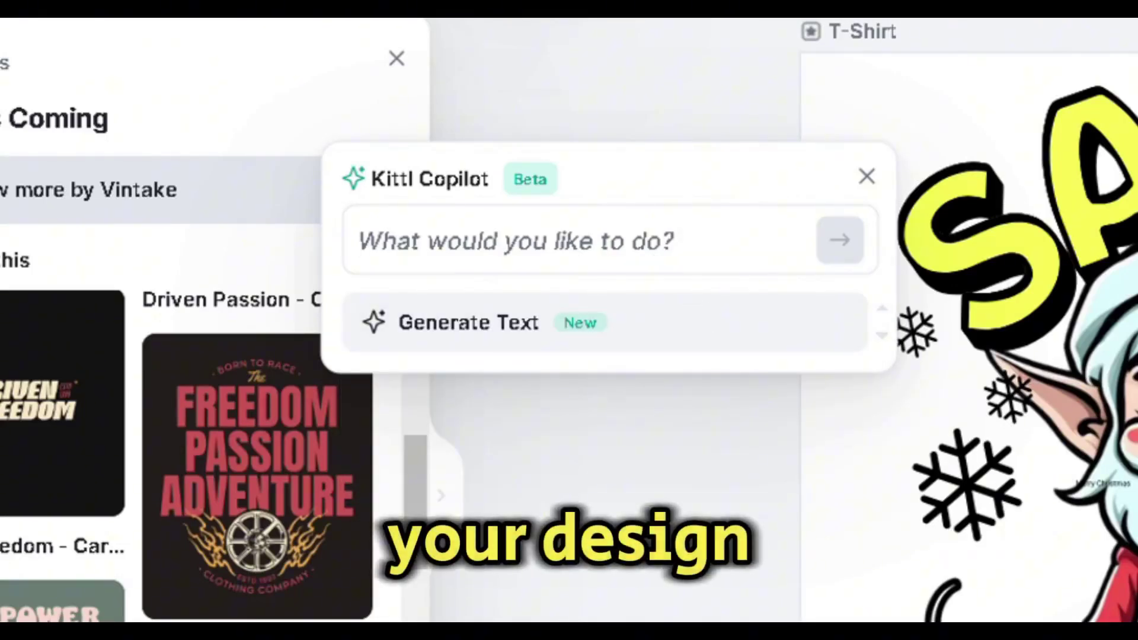
left_click(693, 264)
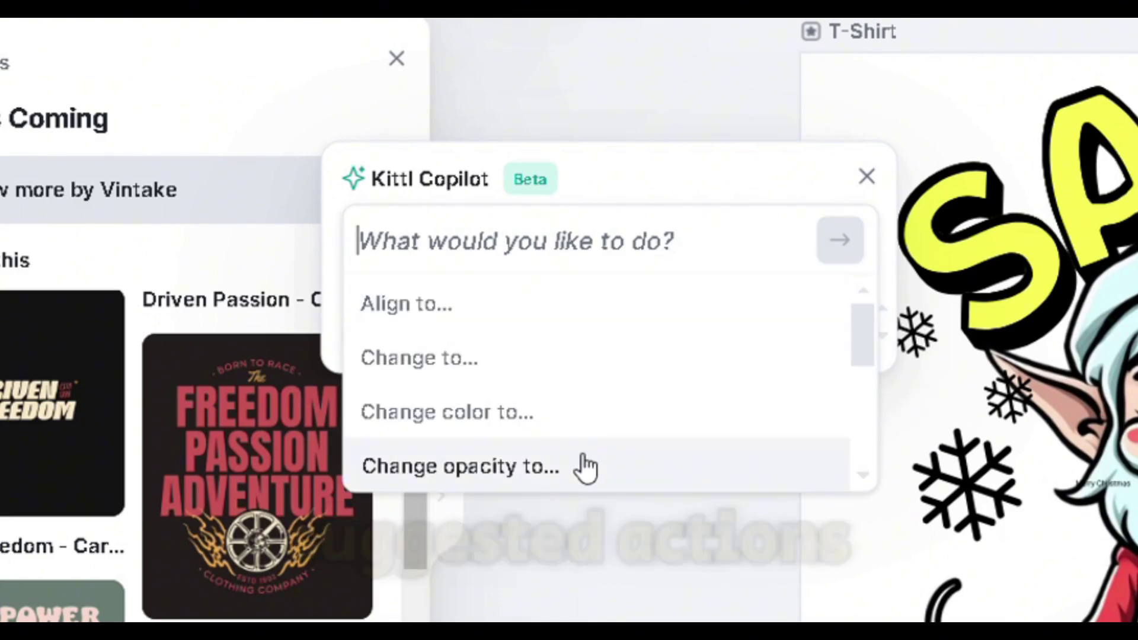
left_click(557, 419)
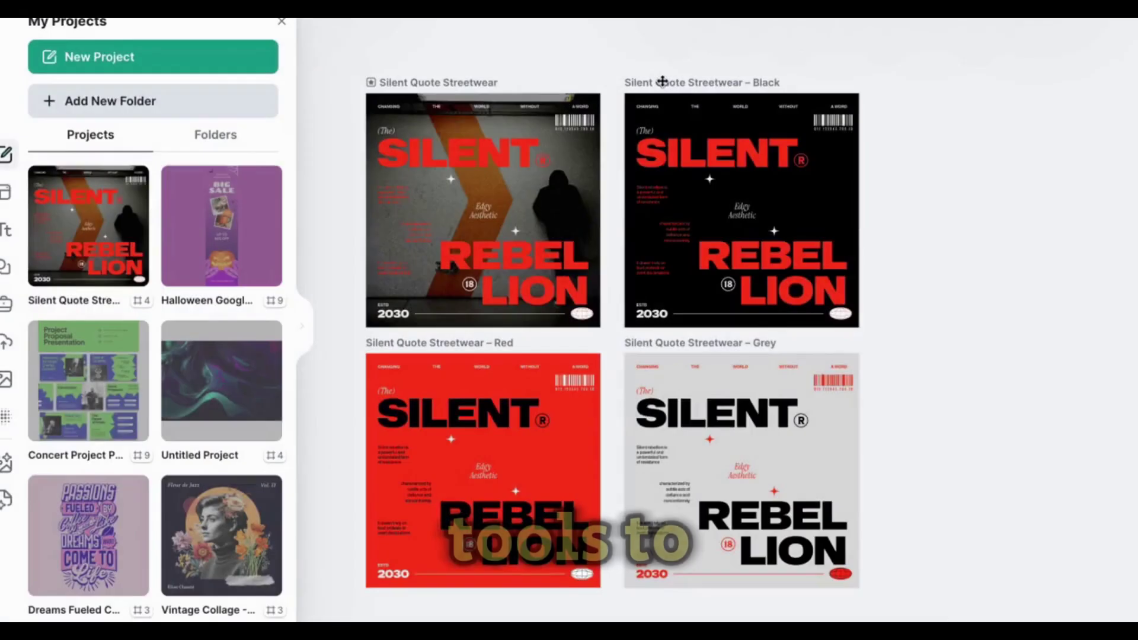
- Open the Santa is Coming T-shirt template in a new untitled project
right_click(662, 82)
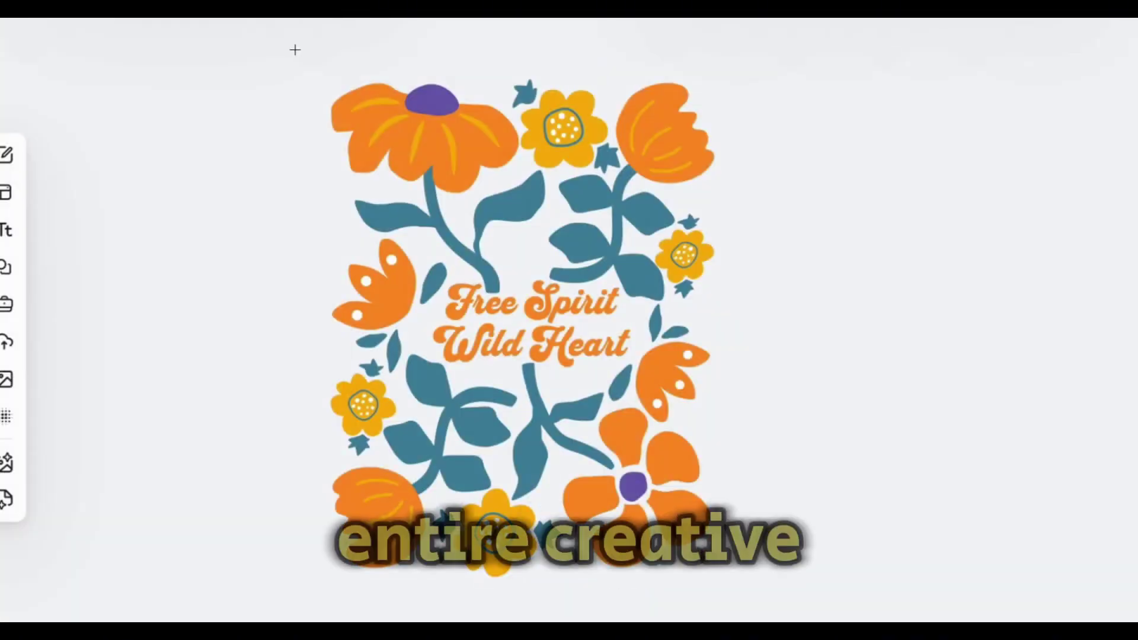
left_click(292, 45)
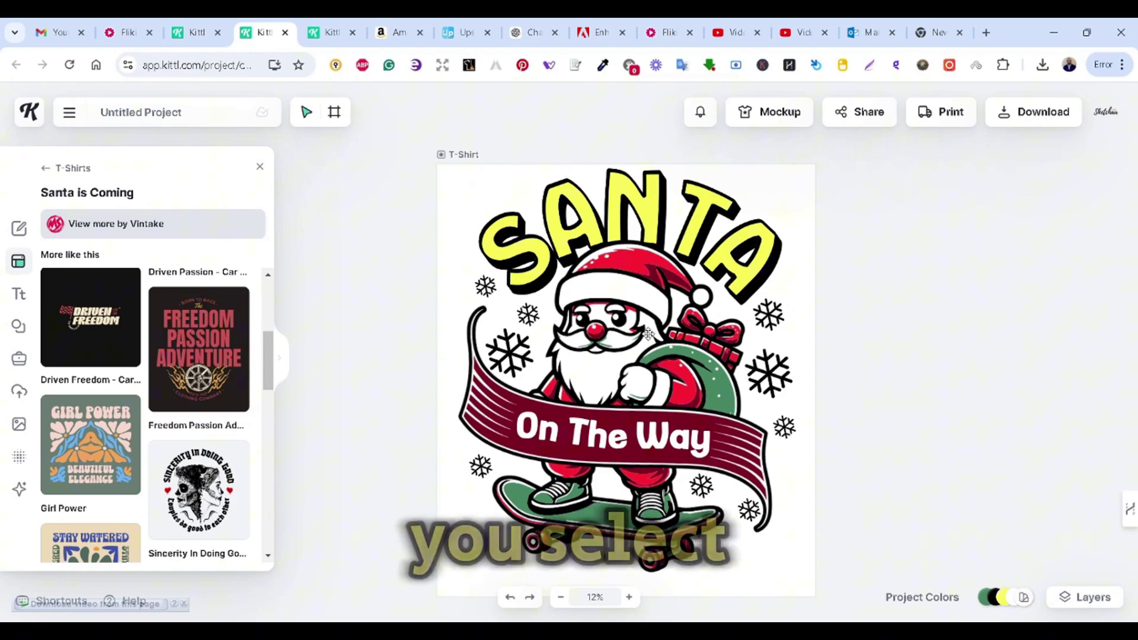
- Open Copilot on the selected Santa illustration, move it aside, and list suggested actions
left_click(633, 320)
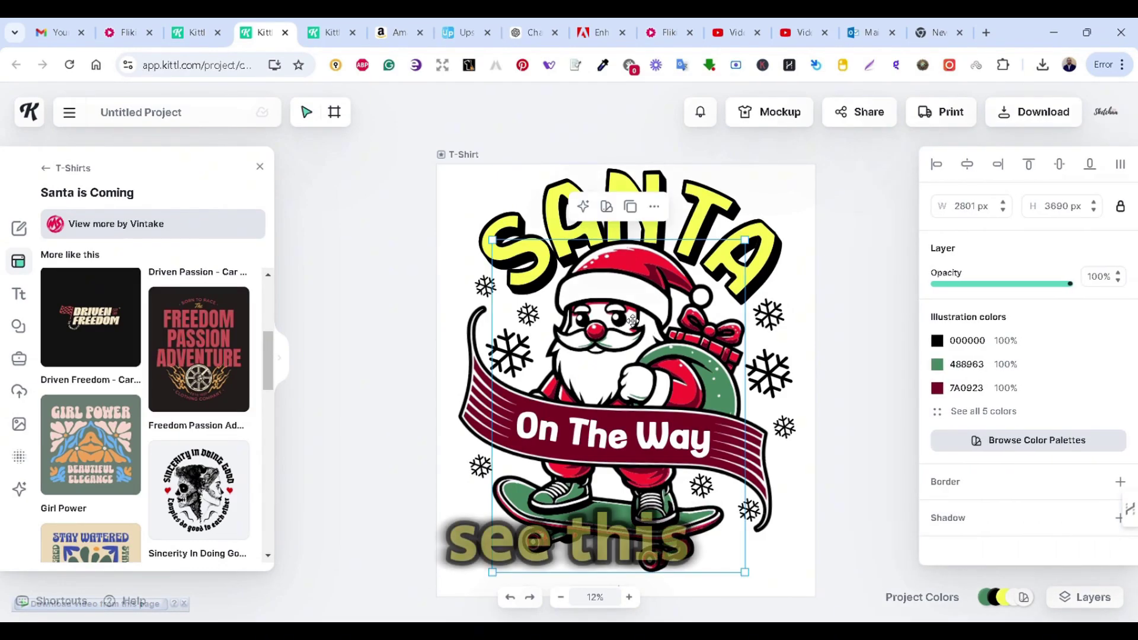
left_click(584, 207)
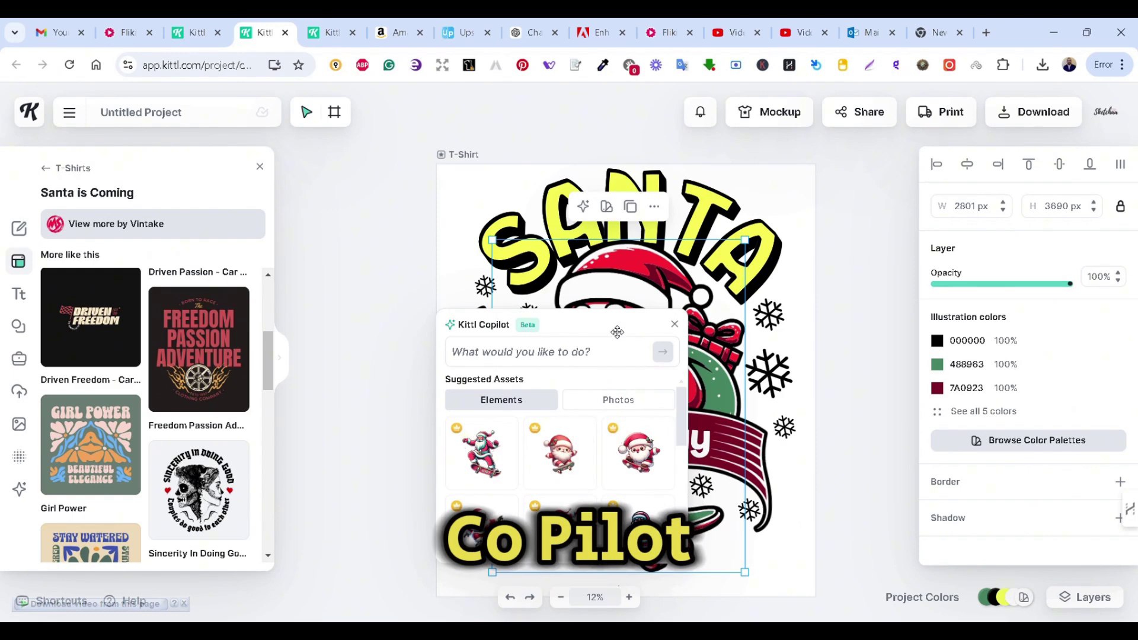
left_click_drag(617, 331, 494, 233)
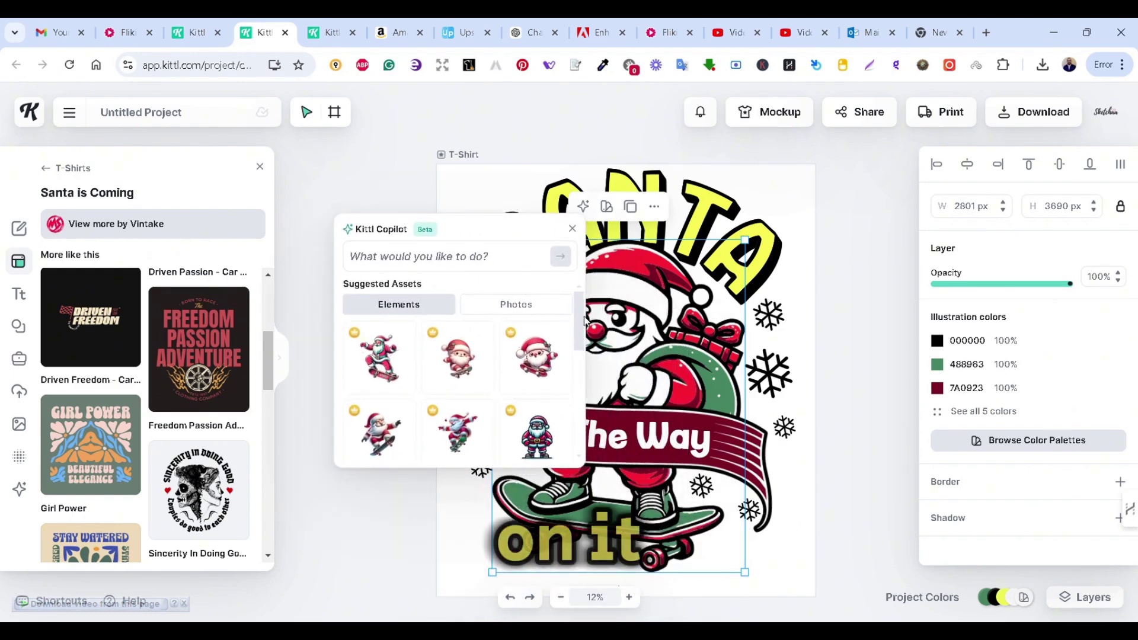
mouse_move(585, 329)
left_mouse_down()
mouse_move(596, 427)
mouse_move(573, 319)
left_mouse_up()
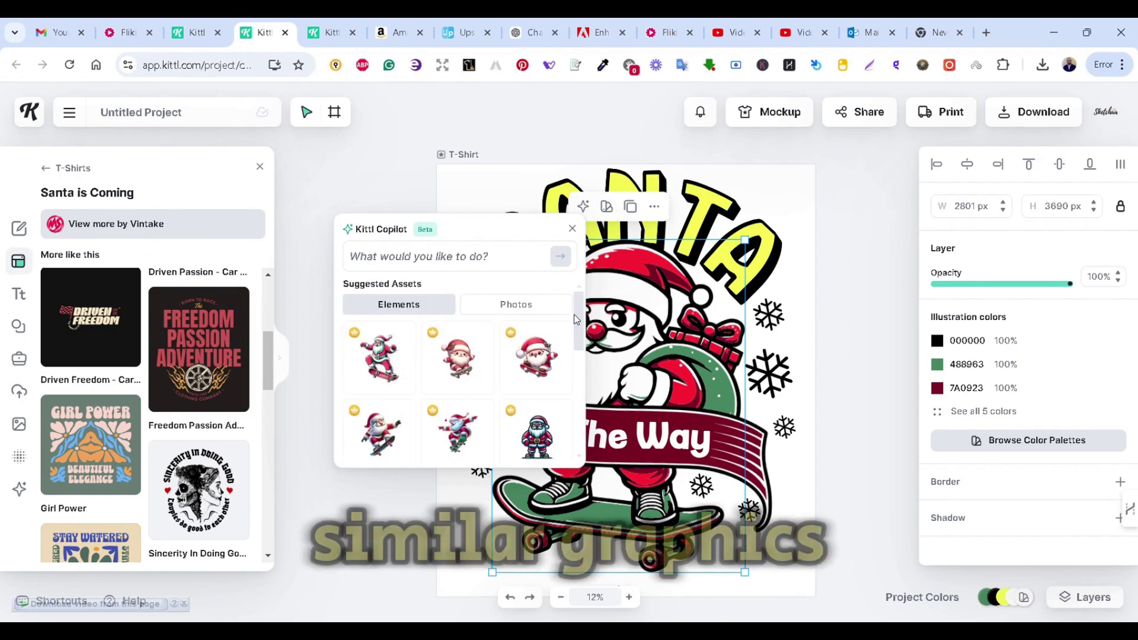
left_click(475, 263)
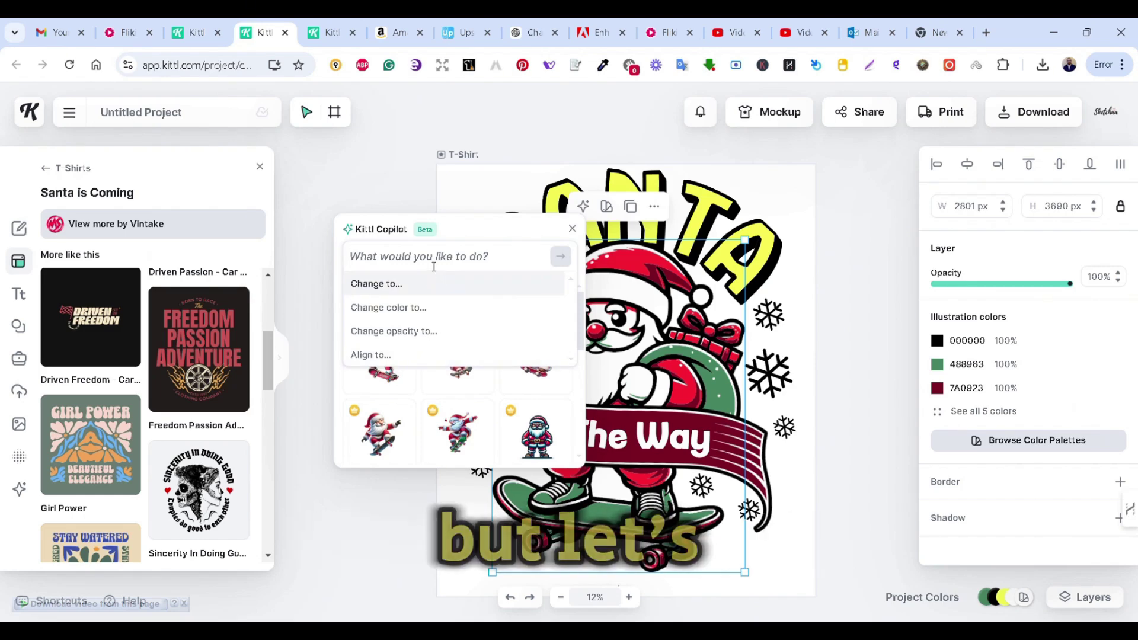
- Submit the Copilot request 'Change to an elf wearing christmas clothing' and browse results
type("cha")
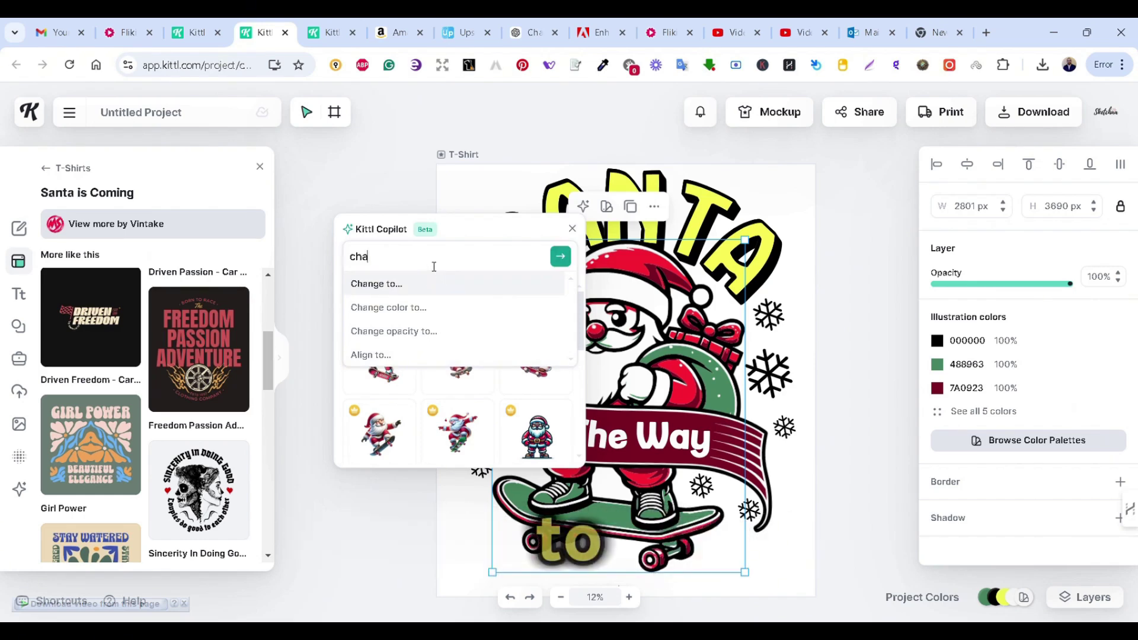
key("Return")
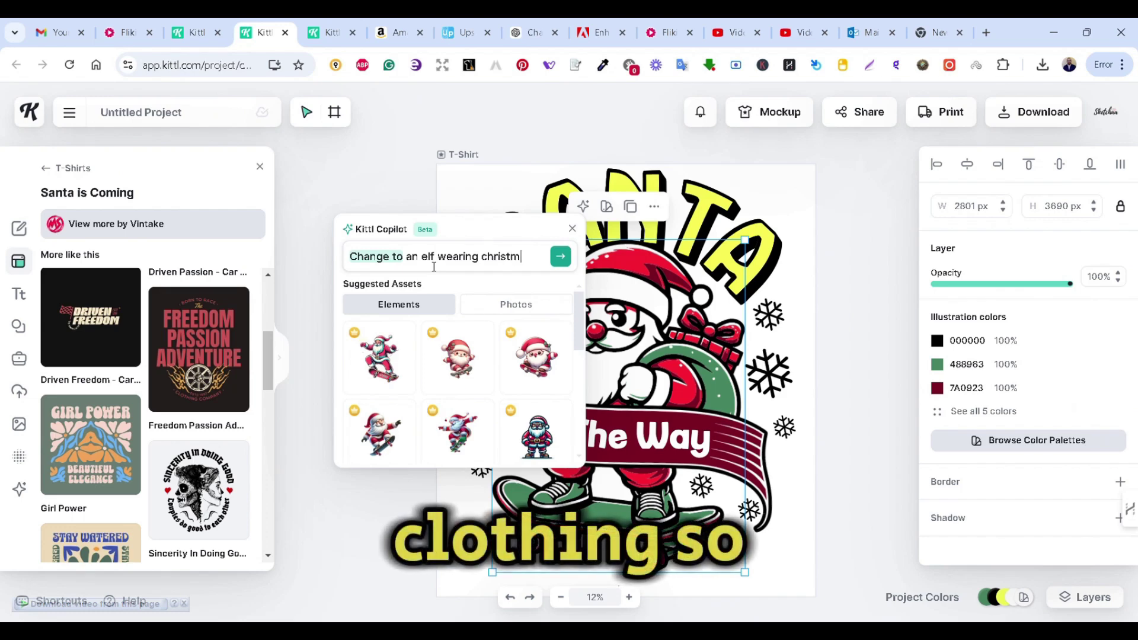
type("clo")
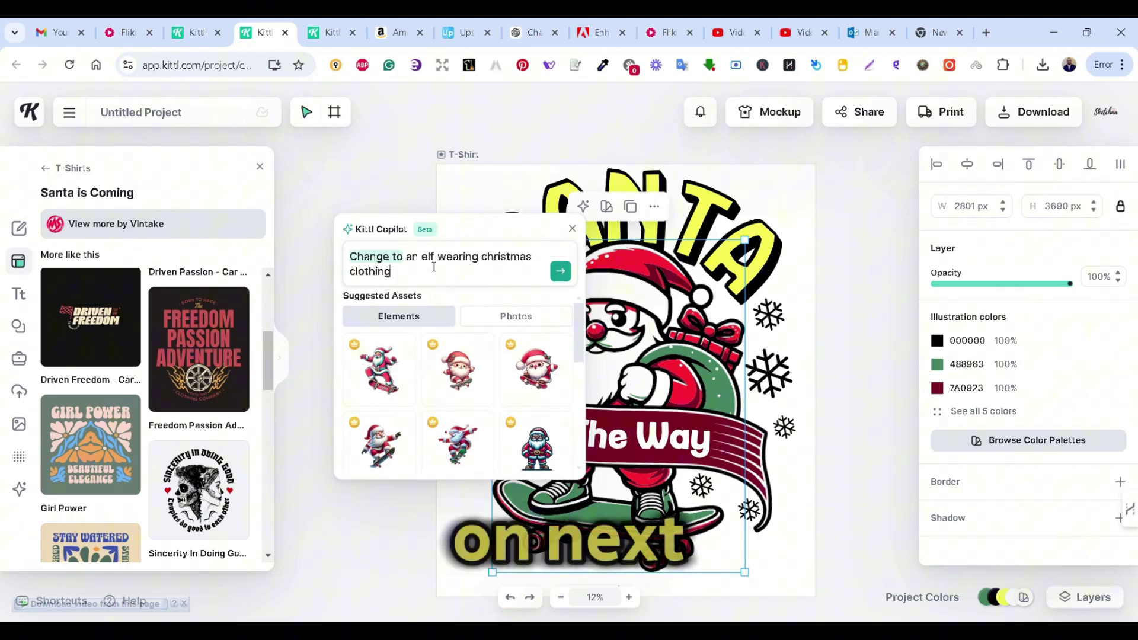
type("thing")
left_click(561, 272)
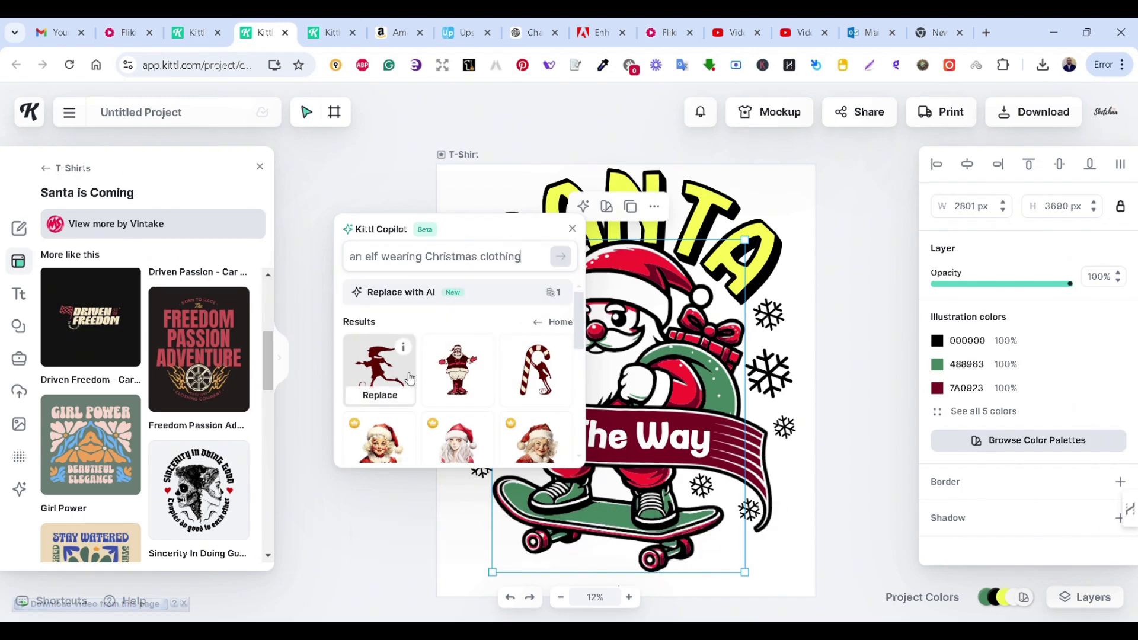
scroll(577, 349, "down", 2)
left_click_drag(580, 359, 542, 303)
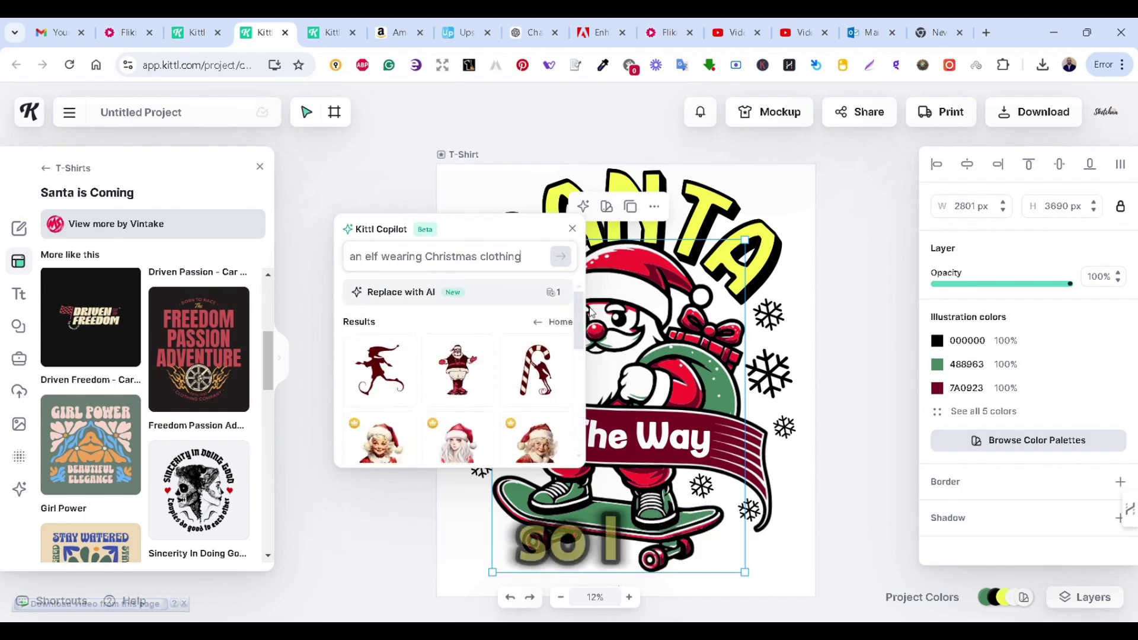
- Replace Santa with the AI elf, enlarge it to 4260 px, and lower the red banner
left_click(455, 302)
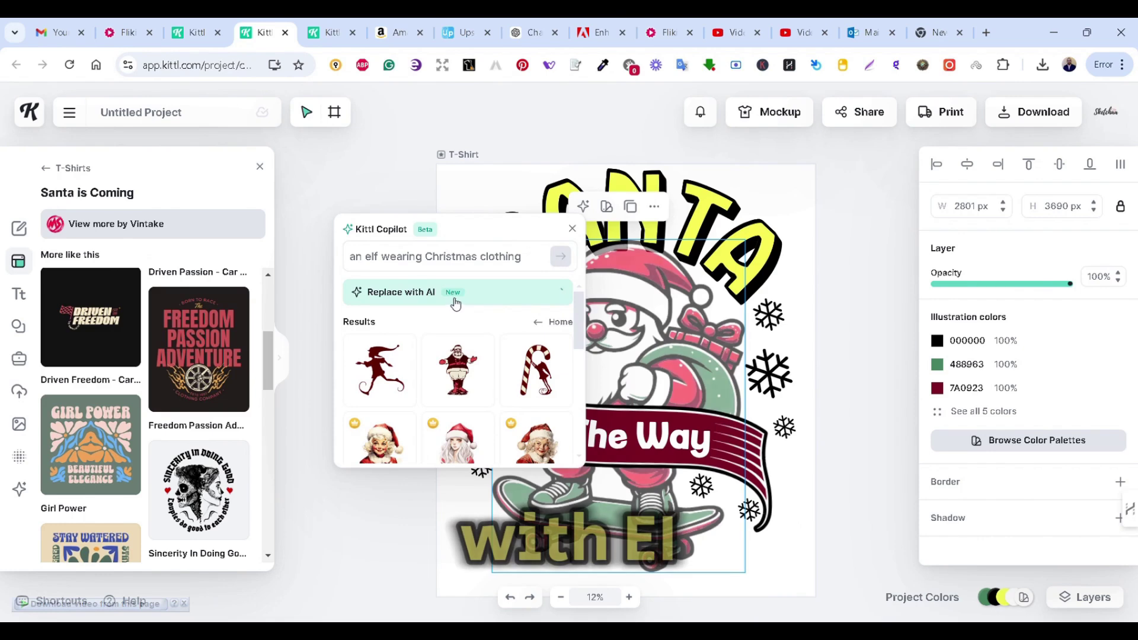
left_click_drag(484, 236, 265, 196)
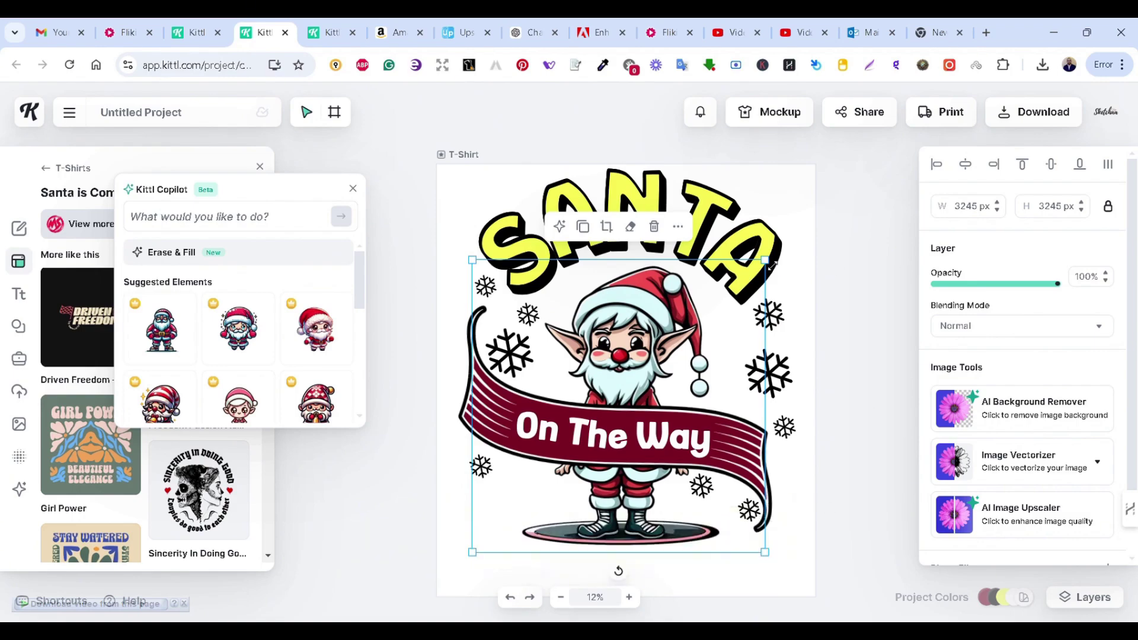
left_click_drag(769, 265, 821, 225)
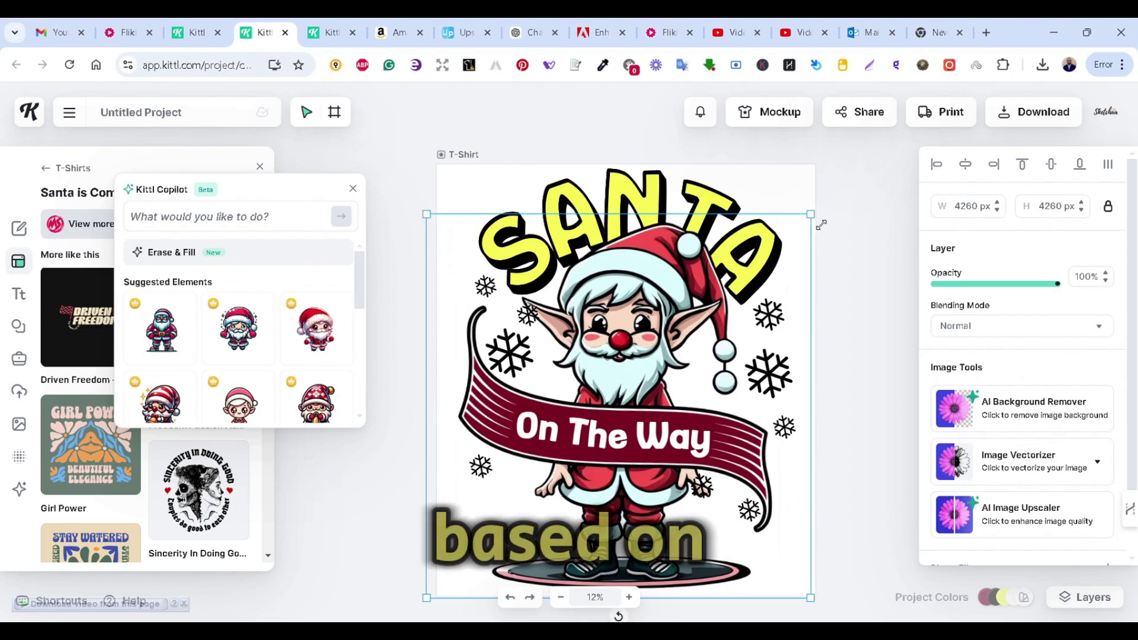
left_click_drag(800, 293, 795, 288)
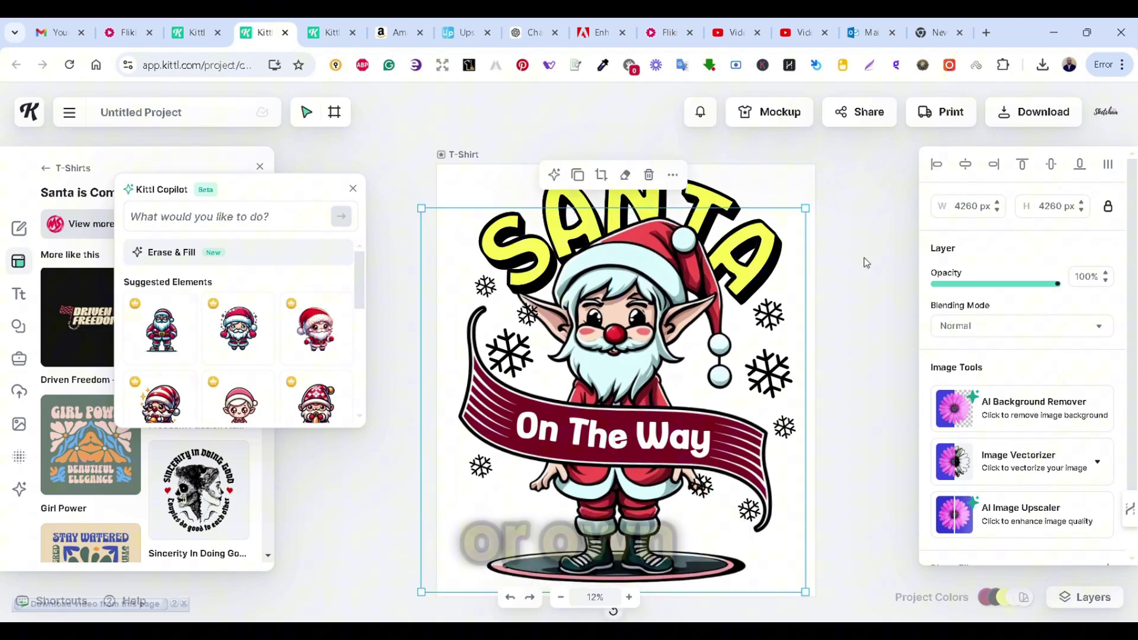
left_click(879, 239)
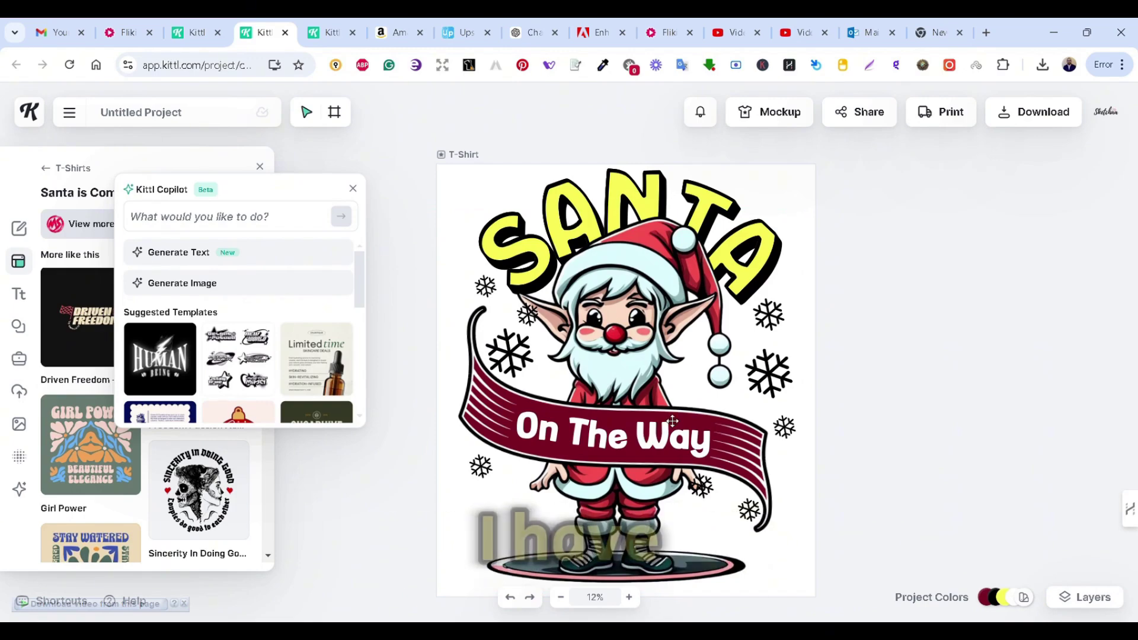
left_click_drag(672, 421, 702, 491)
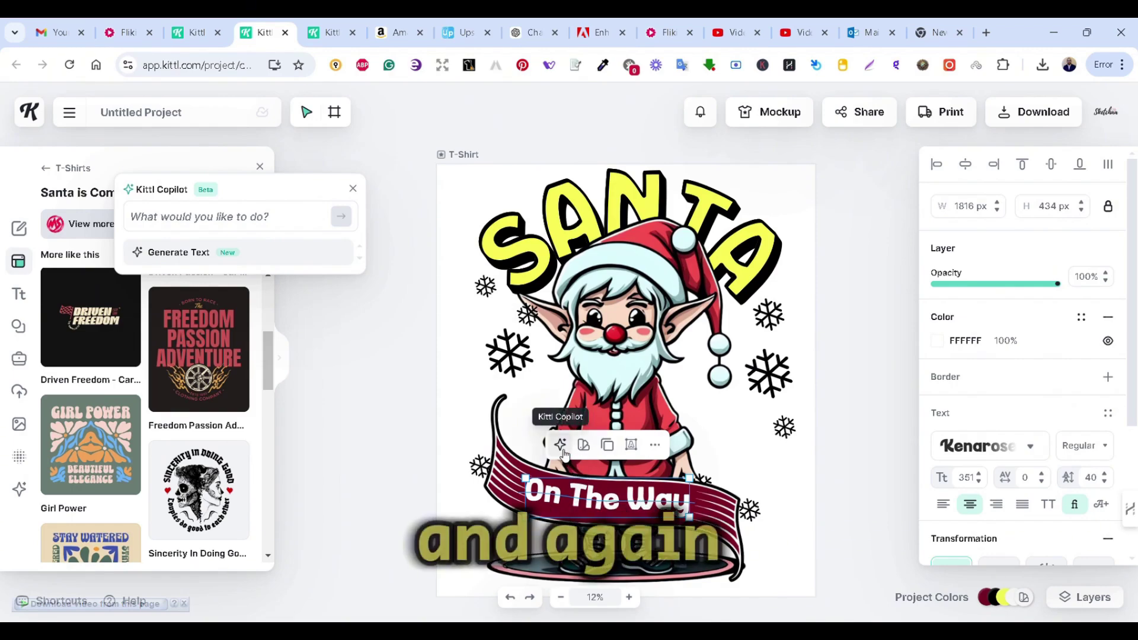
- Ask Copilot to change the On The Way text colour to yellow
left_click(560, 445)
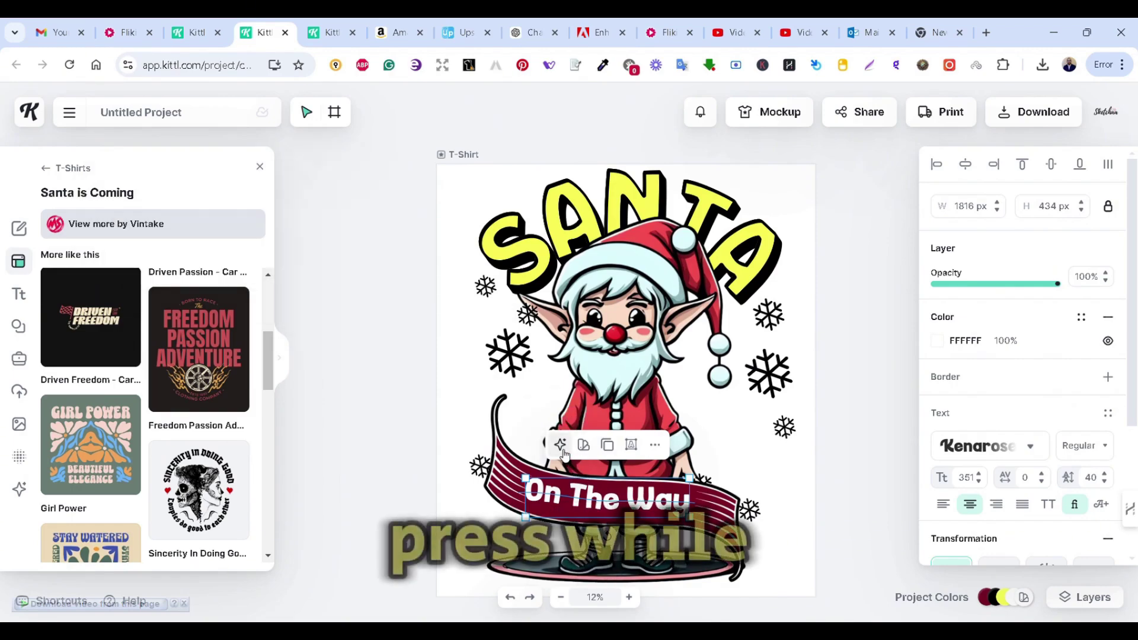
left_click(561, 449)
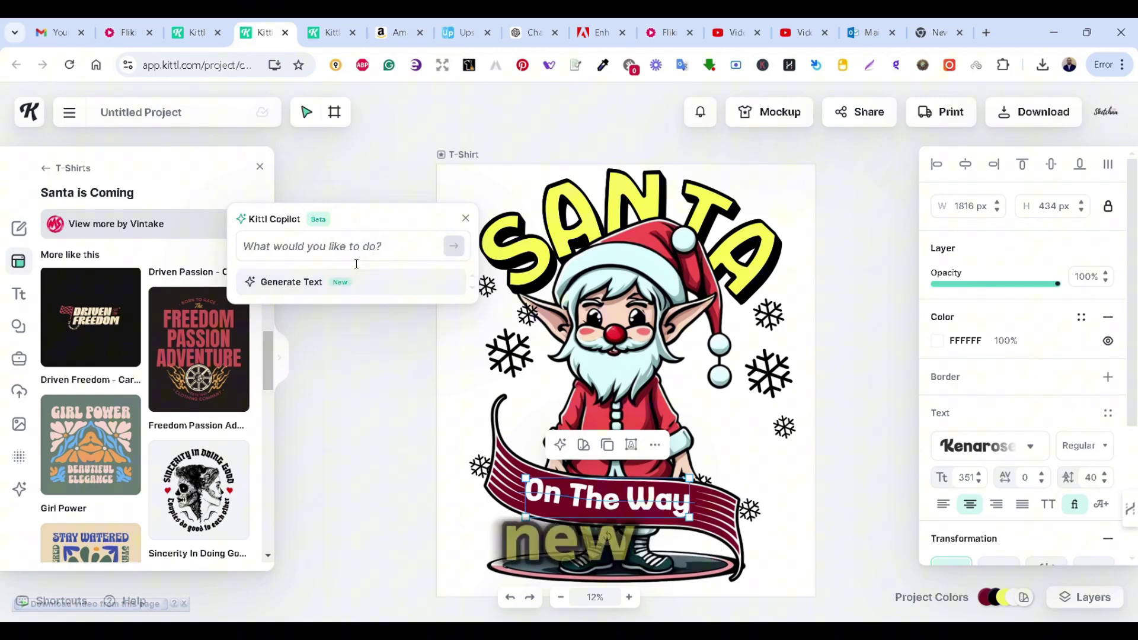
left_click(335, 247)
scroll(340, 305, "down", 3)
scroll(341, 305, "down", 2)
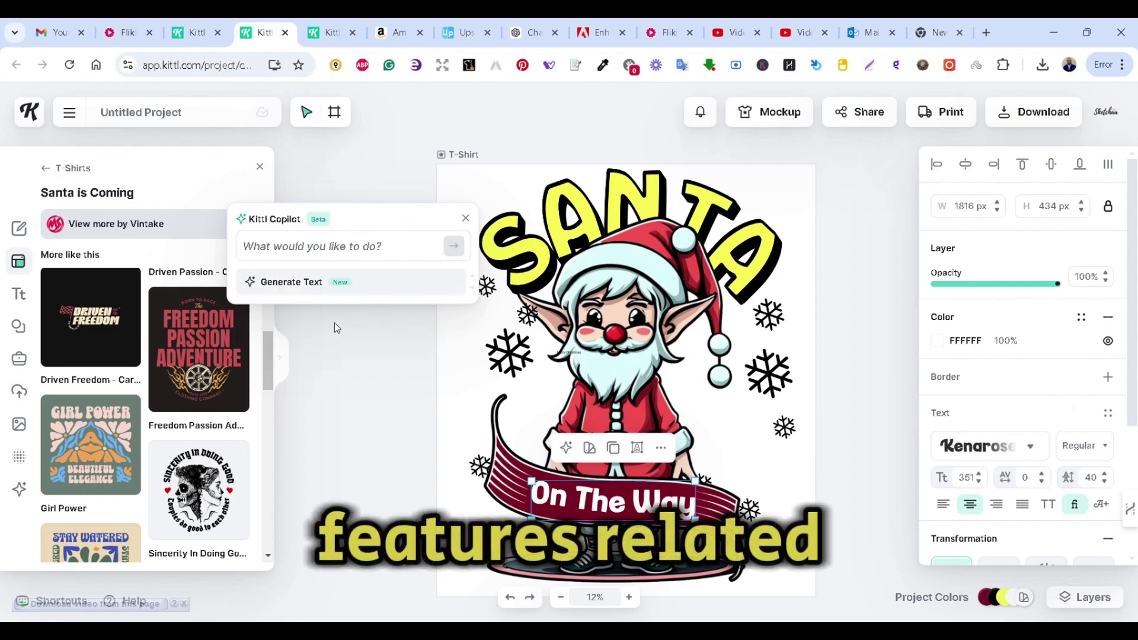
left_click(409, 282)
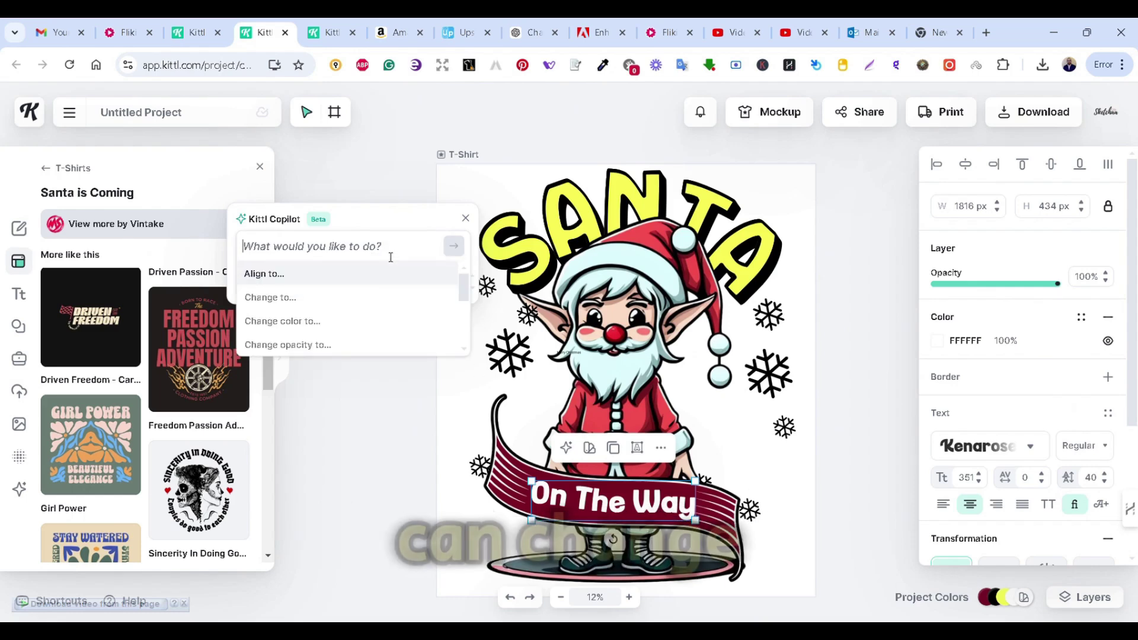
left_click(332, 325)
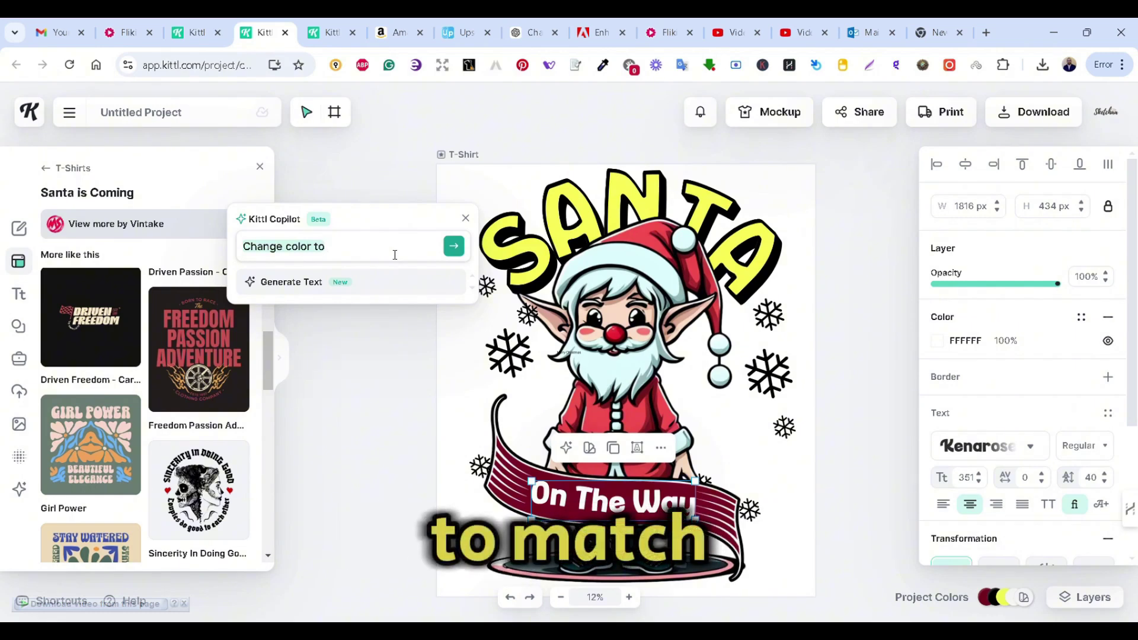
type("yellow")
key("Return")
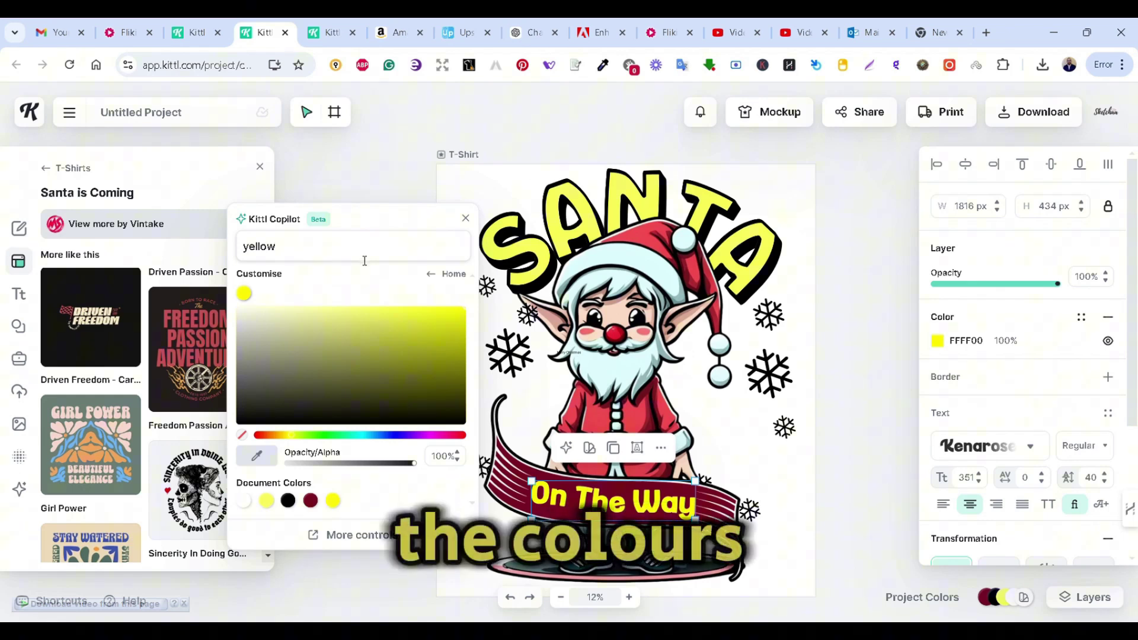
left_click_drag(414, 264, 240, 255)
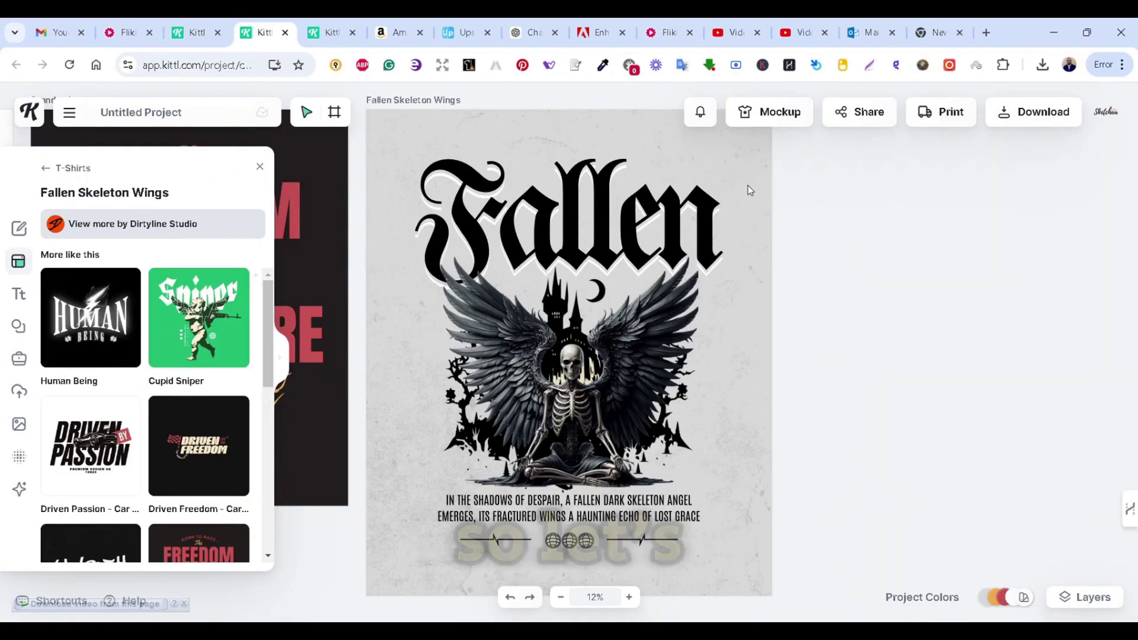
- Ungroup the skeleton artwork into separate parts and select the illustration
mouse_move(749, 159)
left_mouse_down()
mouse_move(569, 277)
mouse_move(443, 418)
mouse_move(435, 468)
mouse_move(439, 457)
mouse_move(400, 475)
left_mouse_up()
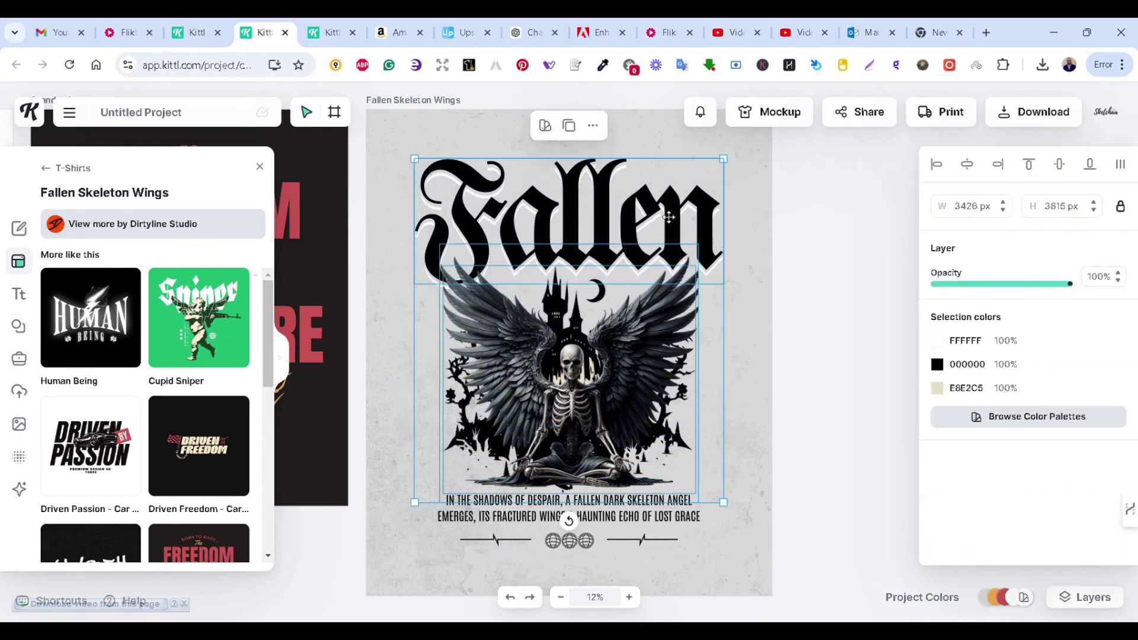
left_click(788, 263)
left_click(505, 270)
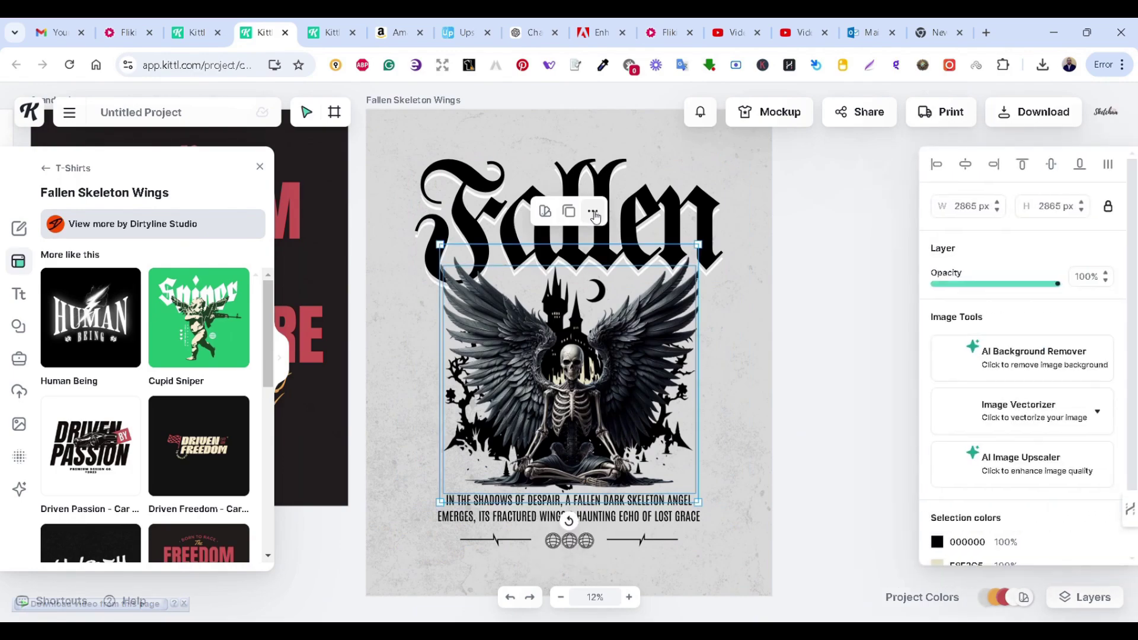
left_click(592, 213)
left_click(772, 307)
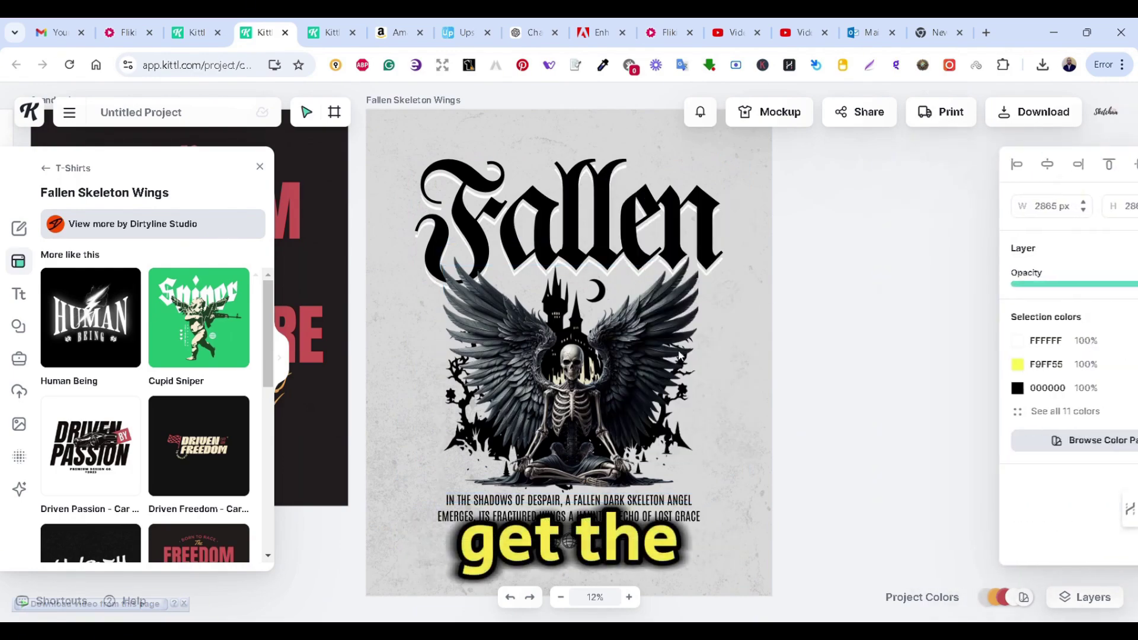
left_click_drag(564, 433, 570, 422)
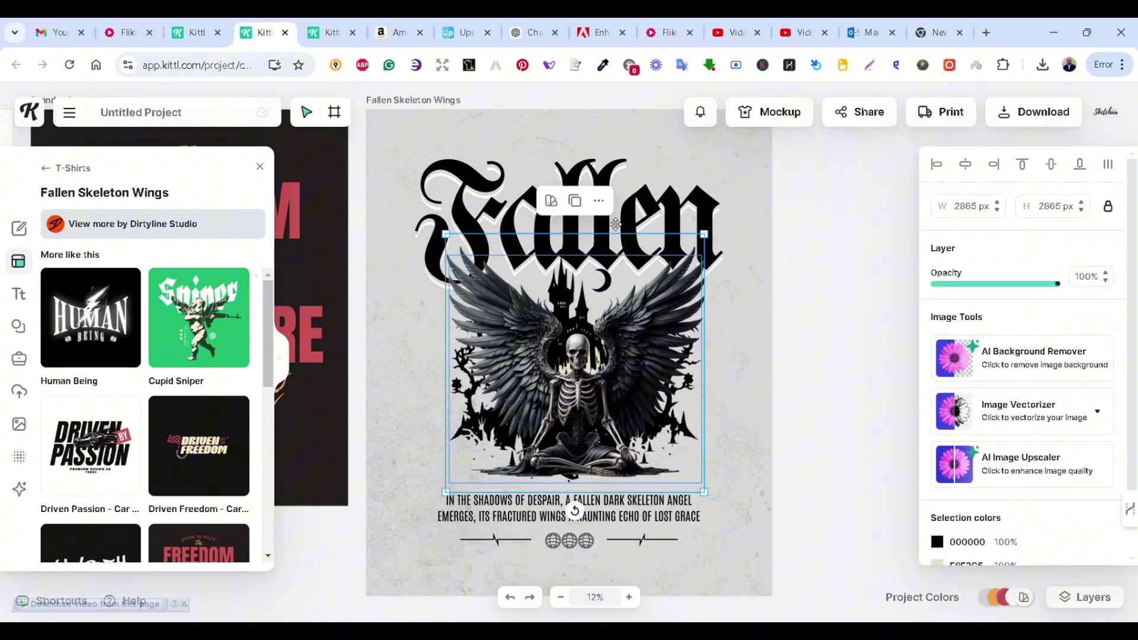
right_click(588, 316)
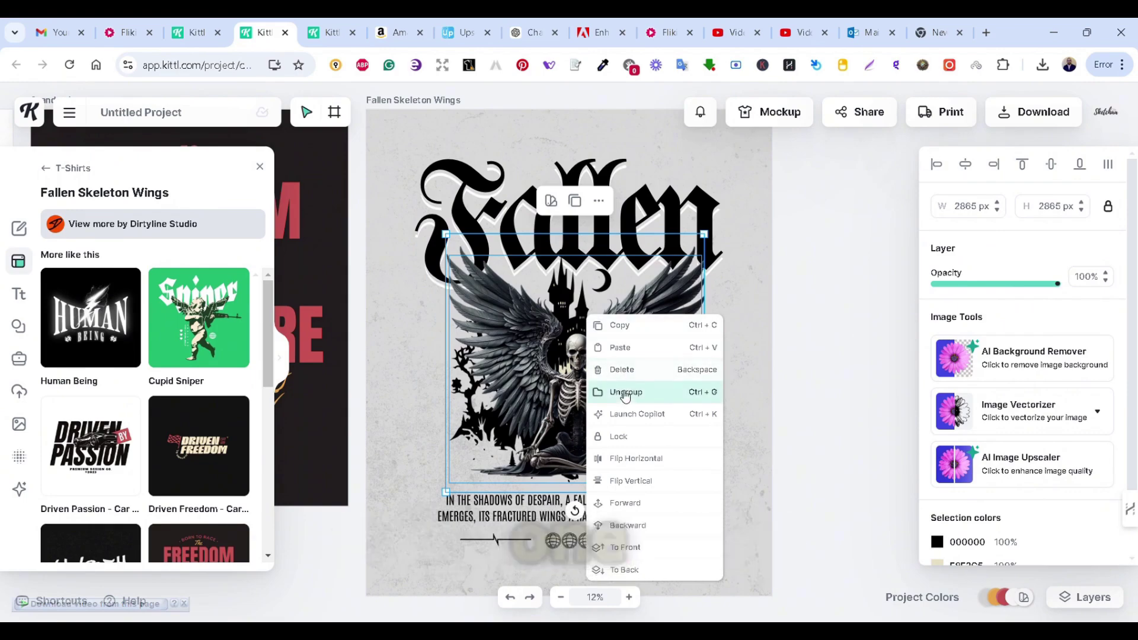
left_click(625, 392)
left_click(571, 291)
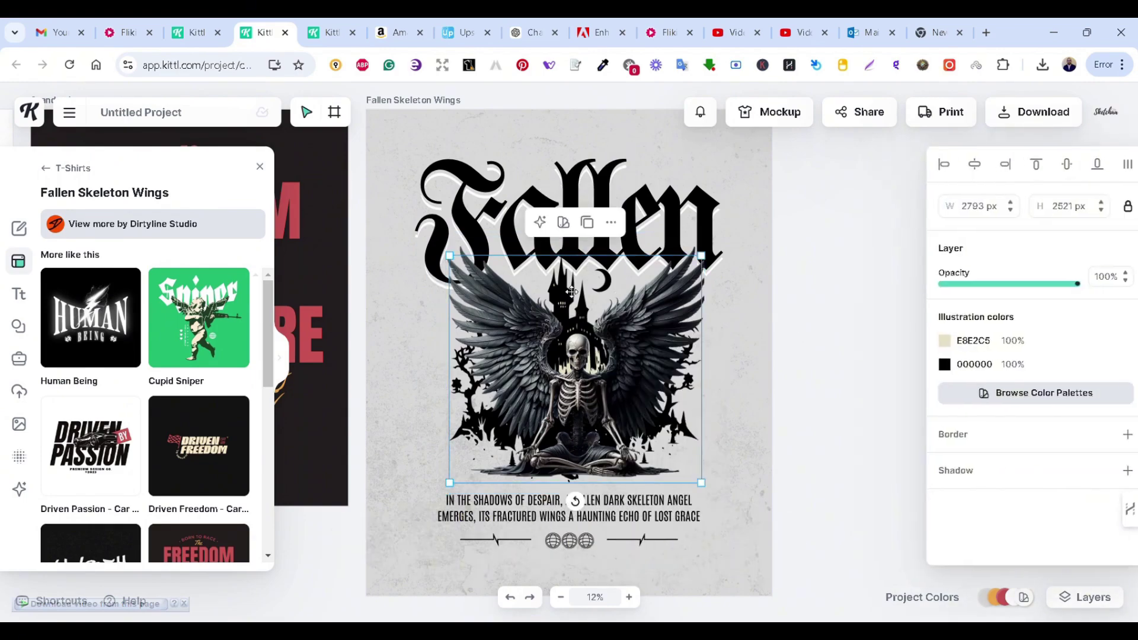
left_click_drag(571, 291, 572, 290)
- Submit a Copilot 'Change to castle' request and browse the castle graphic results
left_click(540, 220)
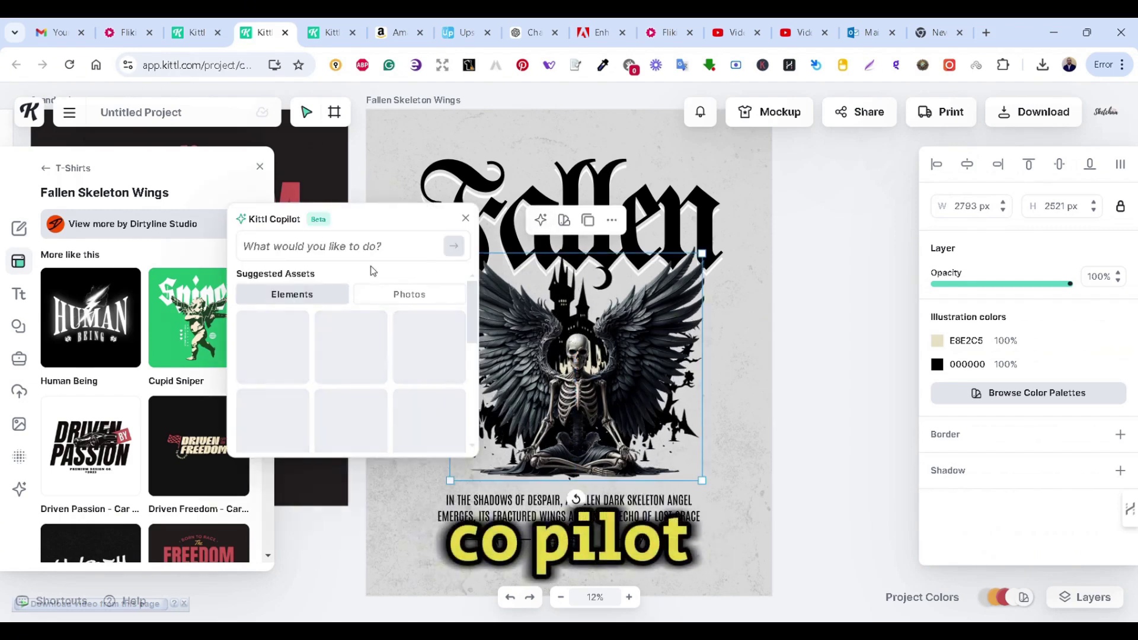
mouse_move(446, 341)
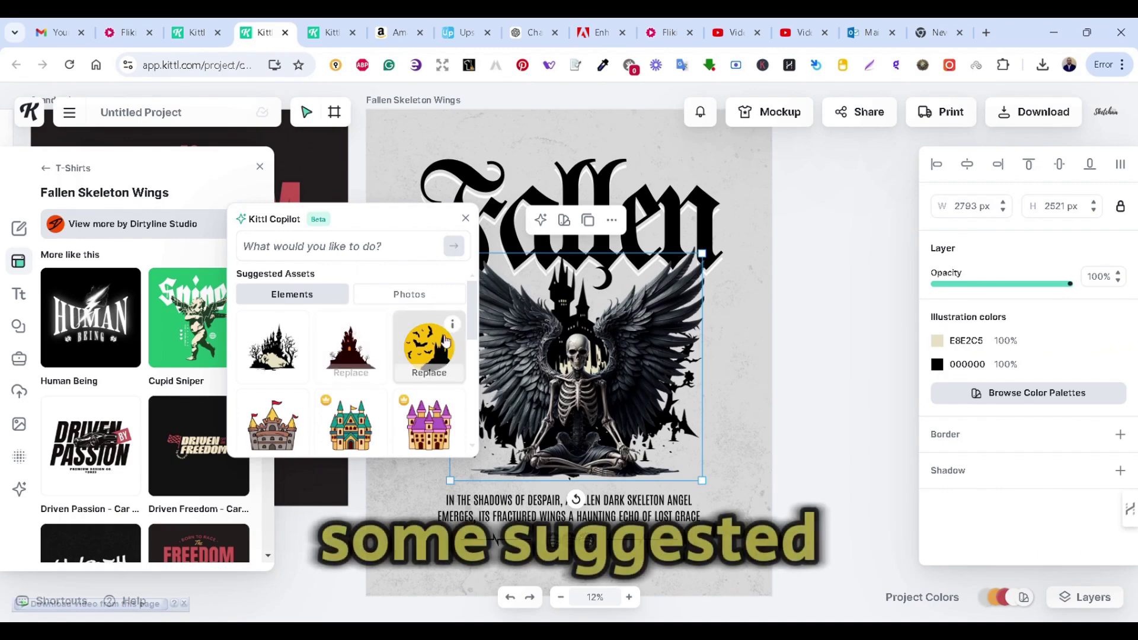
scroll(472, 373, "down", 5)
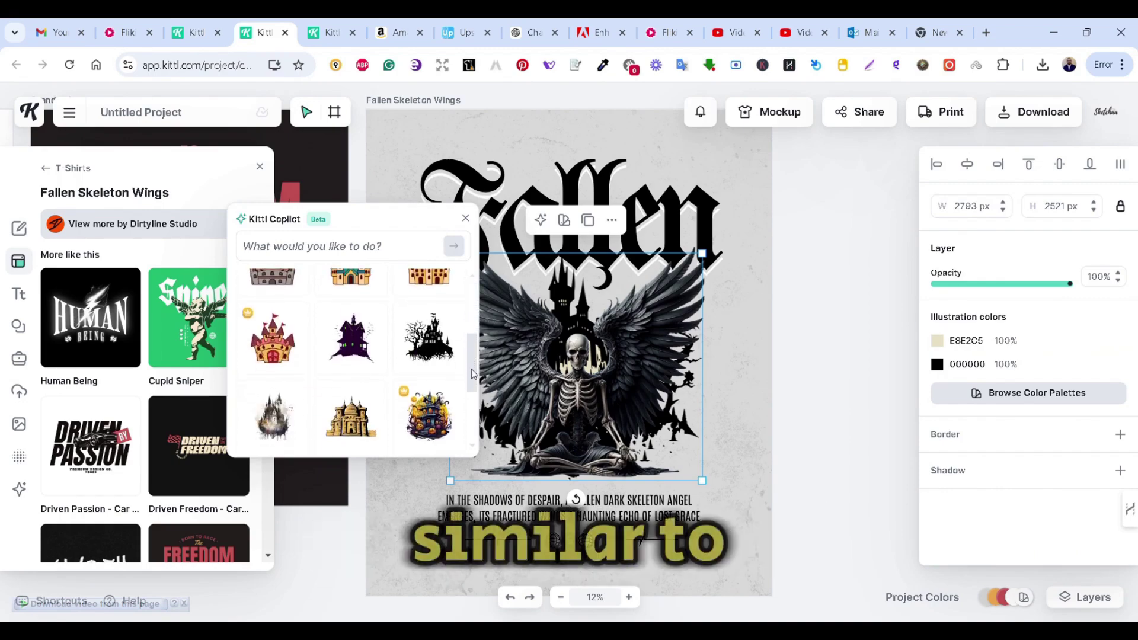
scroll(472, 373, "down", 5)
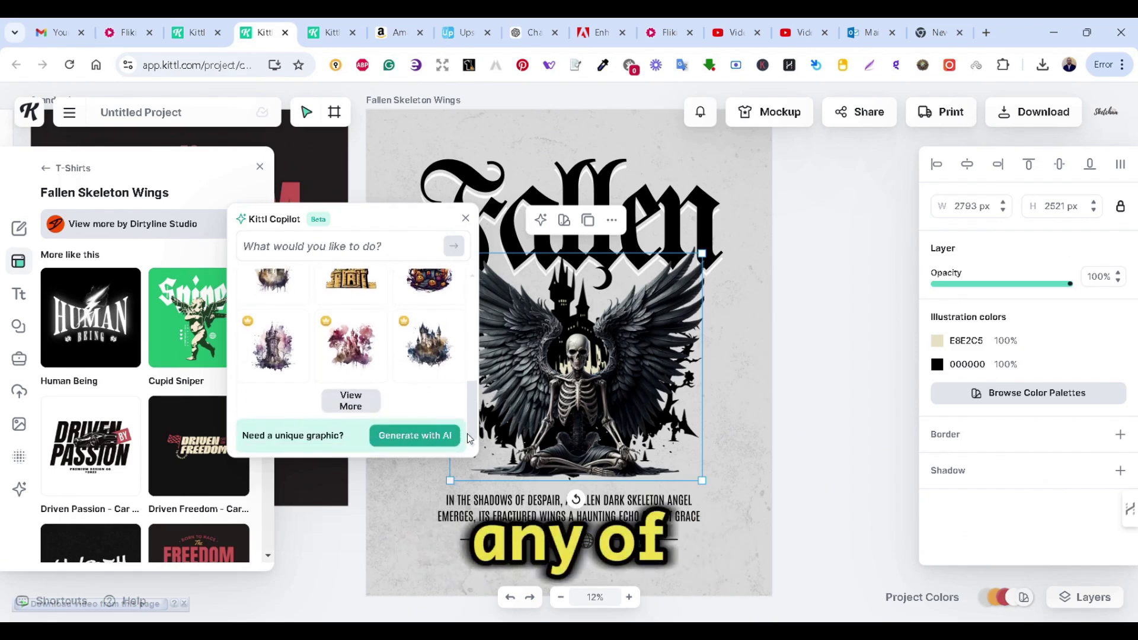
scroll(465, 427, "up", 10)
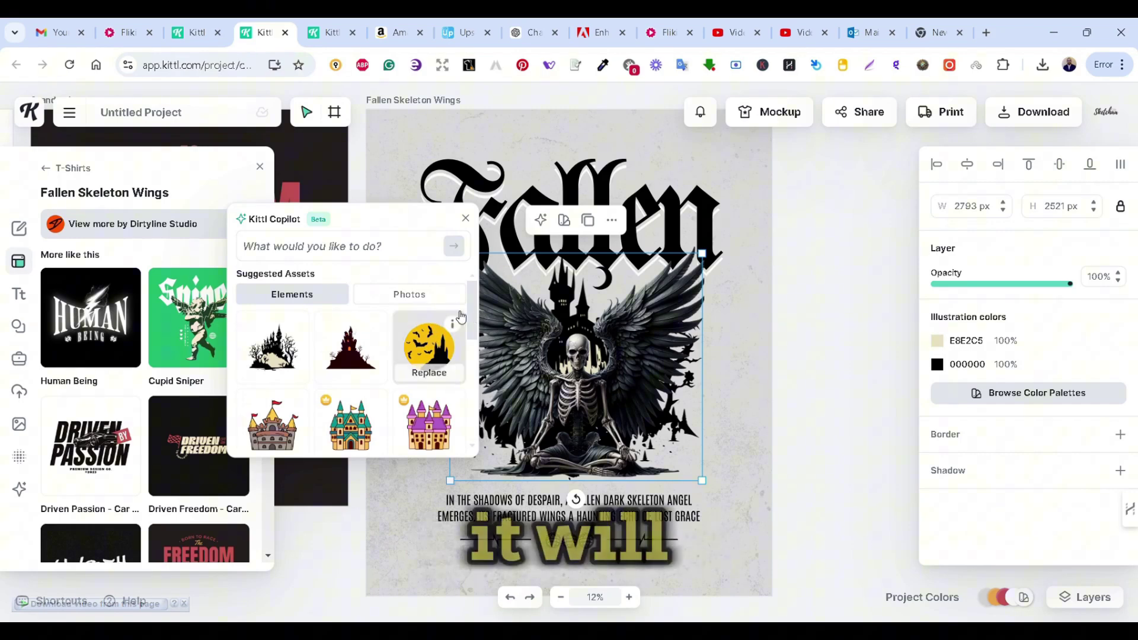
left_click(383, 250)
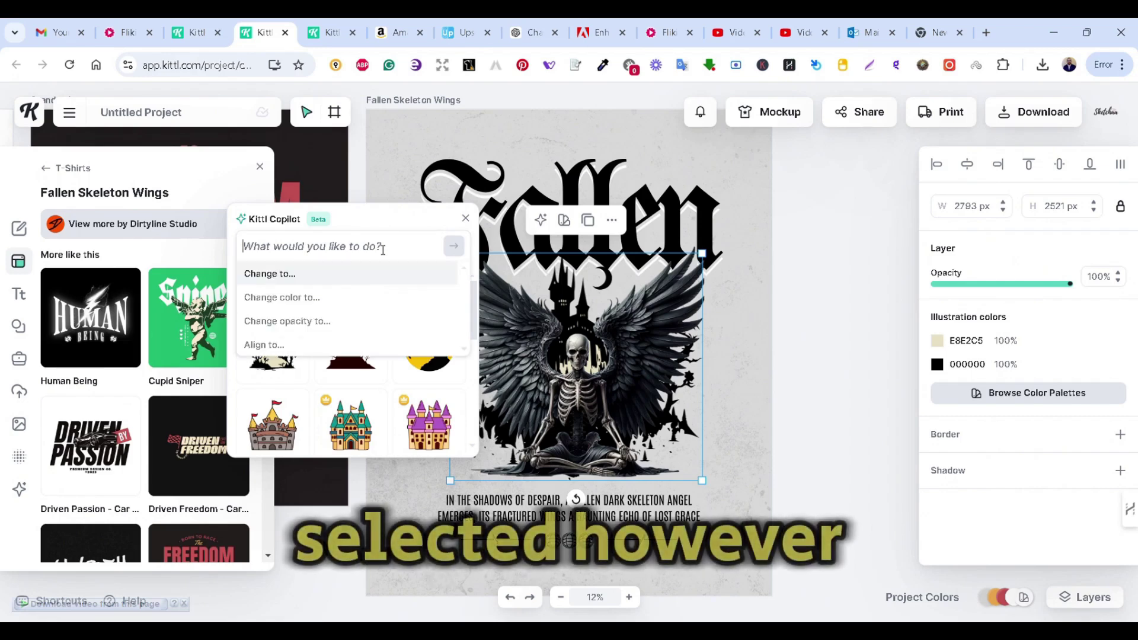
left_click(338, 276)
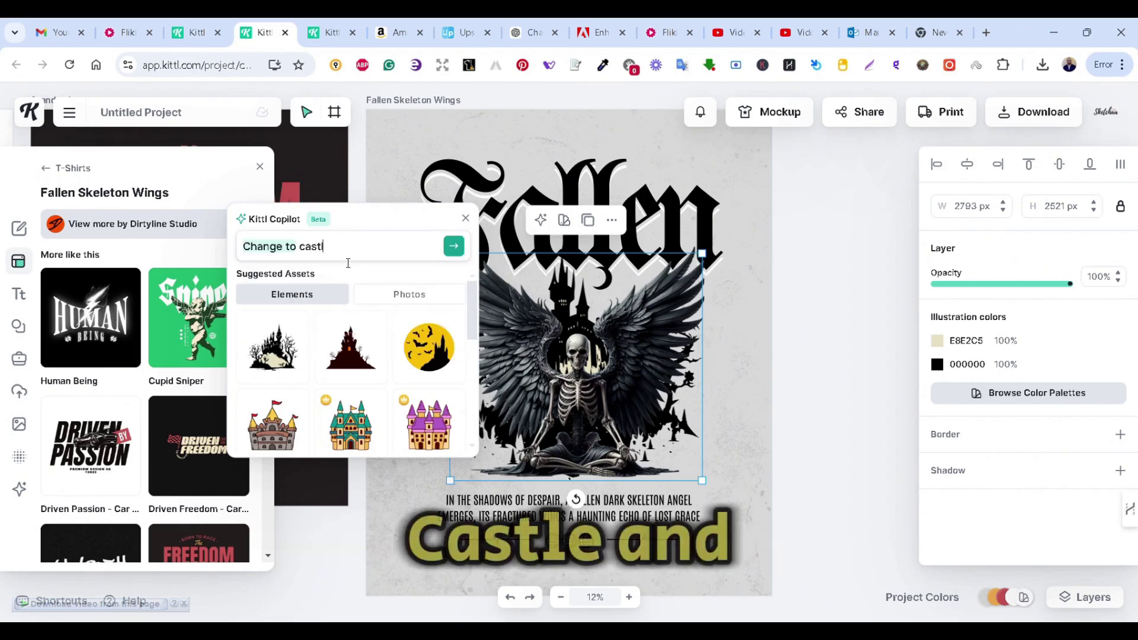
left_click(452, 251)
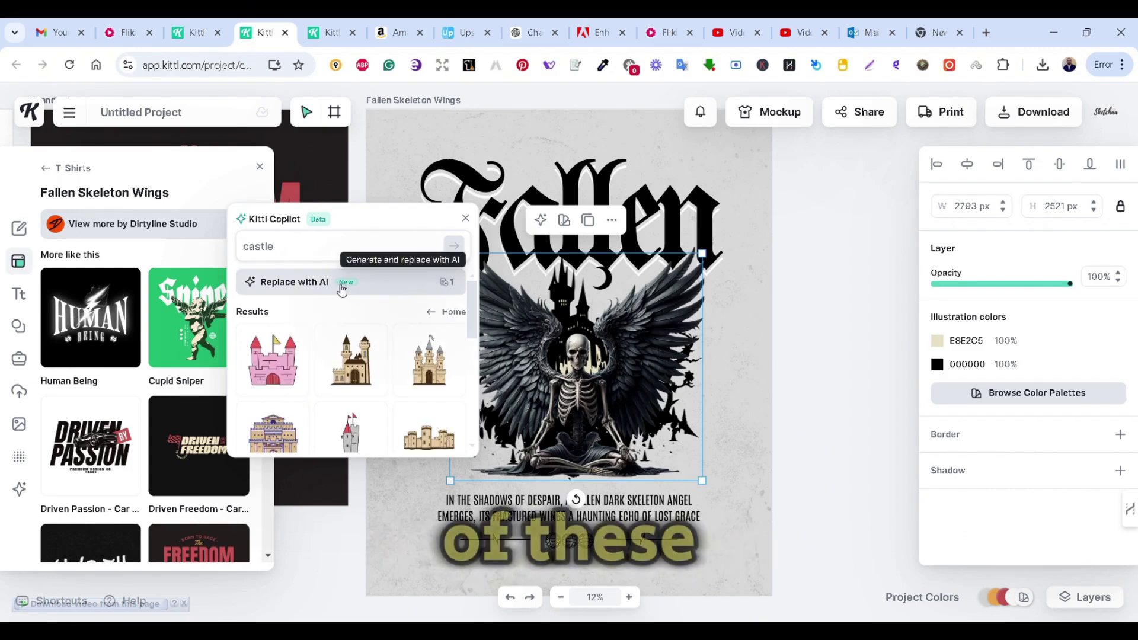
scroll(347, 330, "down", 1)
scroll(348, 334, "down", 2)
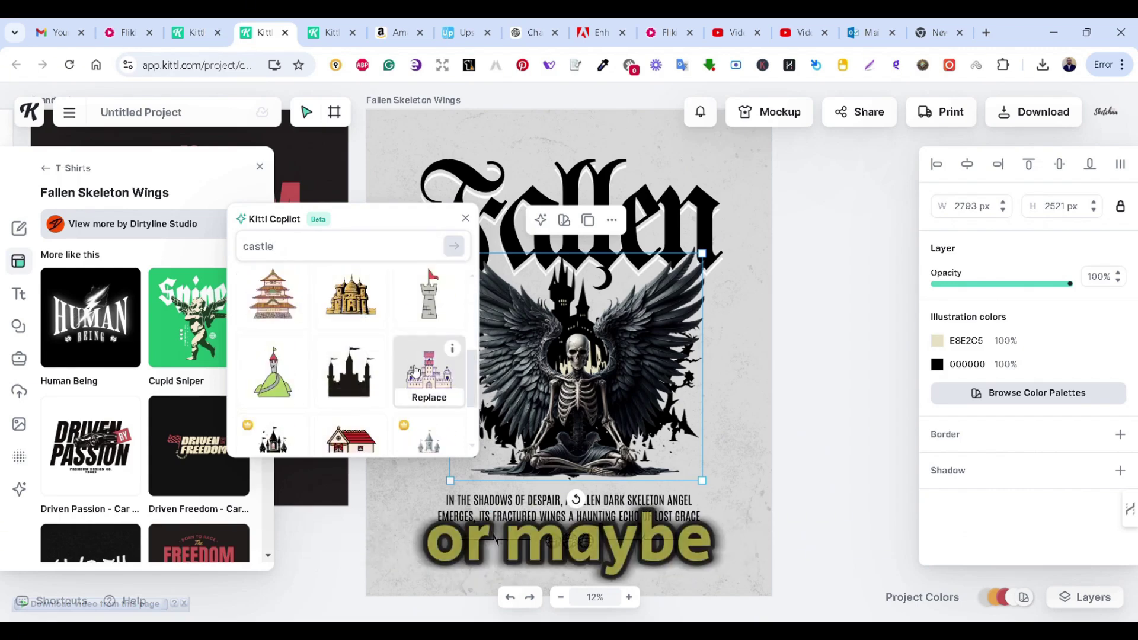
- Swap in the domed golden castle and resize it to about 3039 × 2469 px around the skeleton
left_click(358, 320)
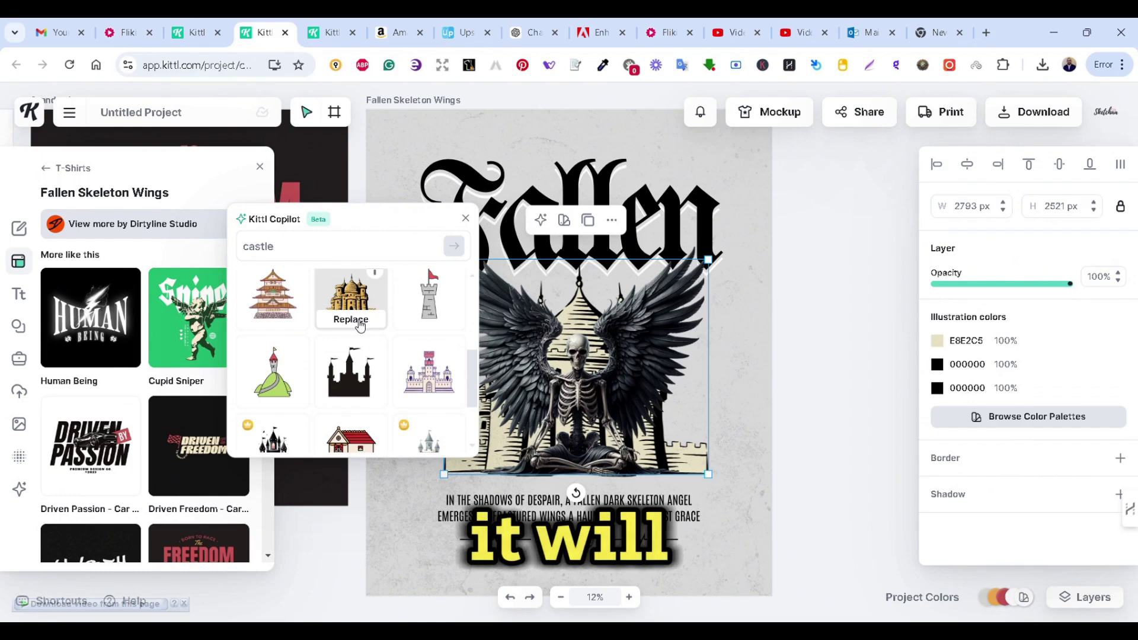
left_click_drag(708, 259, 636, 318)
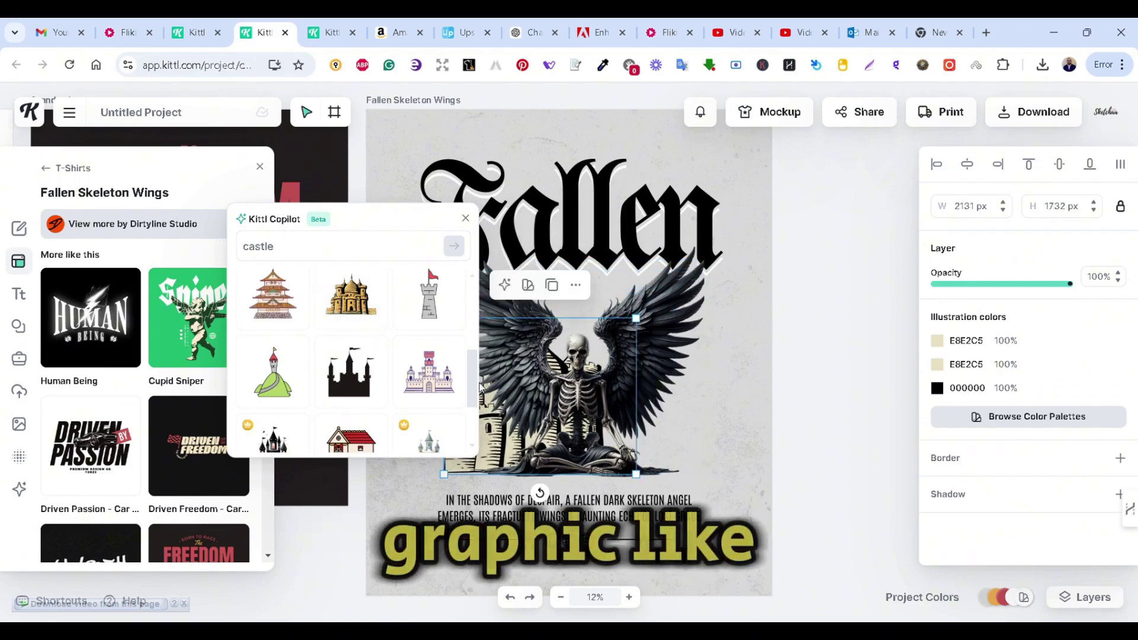
left_click_drag(338, 223, 178, 248)
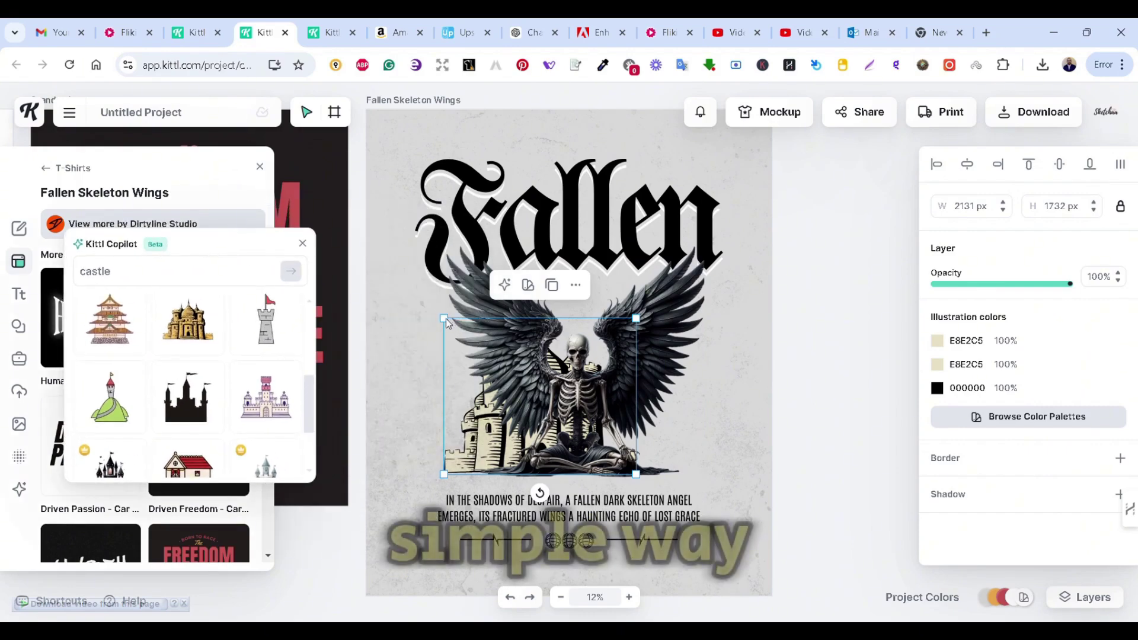
left_click_drag(463, 333, 469, 338)
left_click_drag(551, 409, 570, 326)
left_click_drag(656, 392, 727, 449)
left_click_drag(482, 463, 448, 490)
left_click_drag(595, 306, 583, 296)
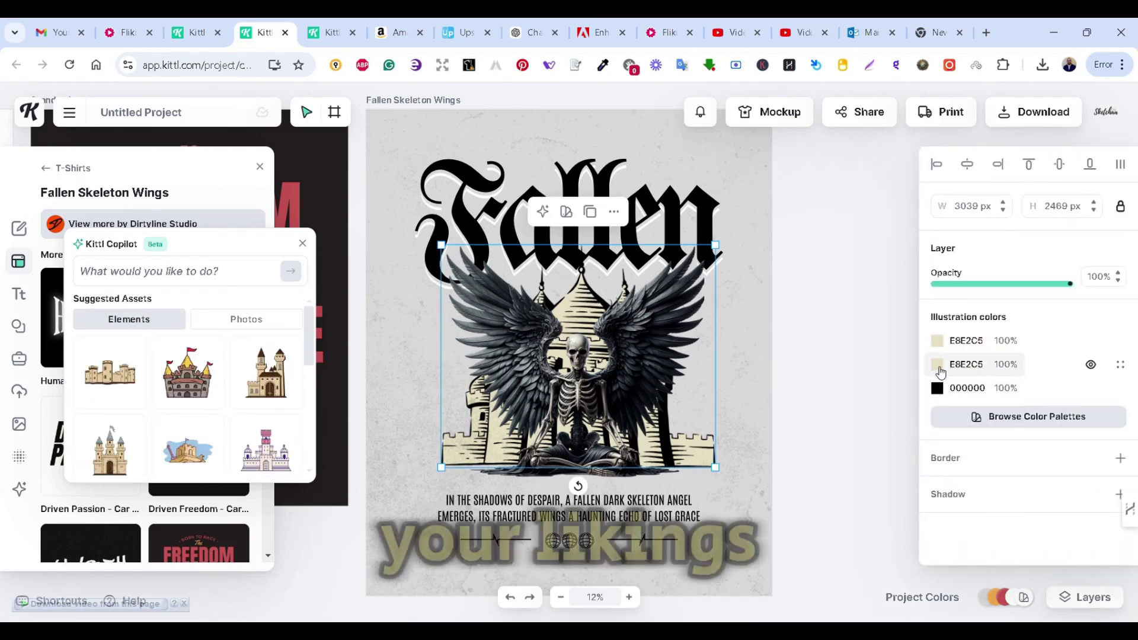
- Recolour the castle's E8E2C5 swatches to orange F1AB4E and a darker grey
left_click(937, 364)
left_click(869, 584)
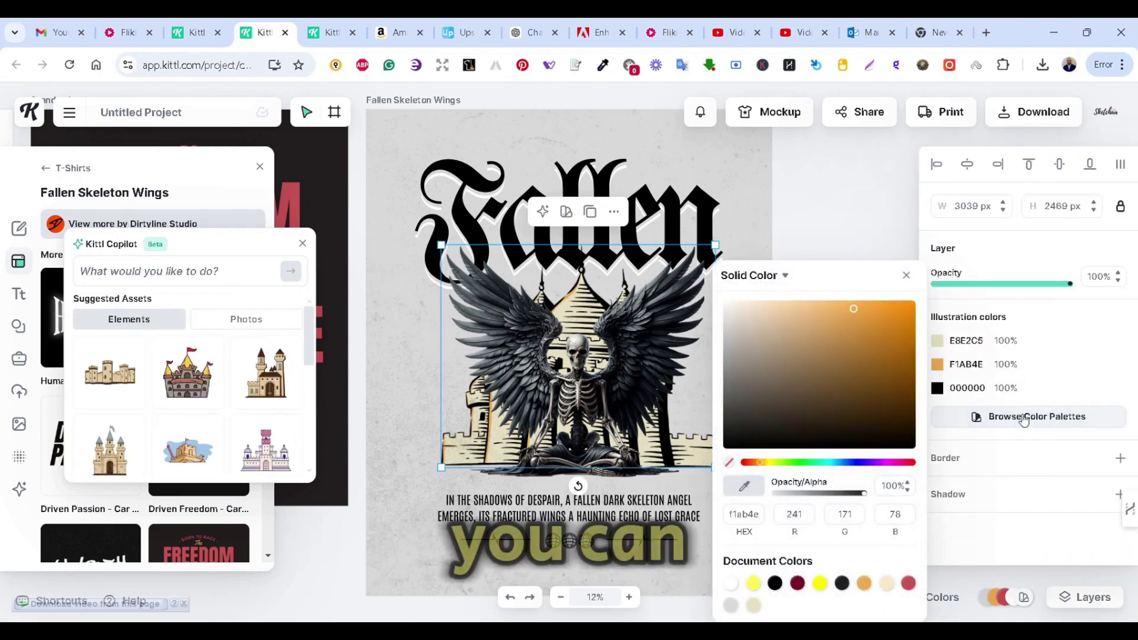
left_click(948, 346)
left_click(948, 343)
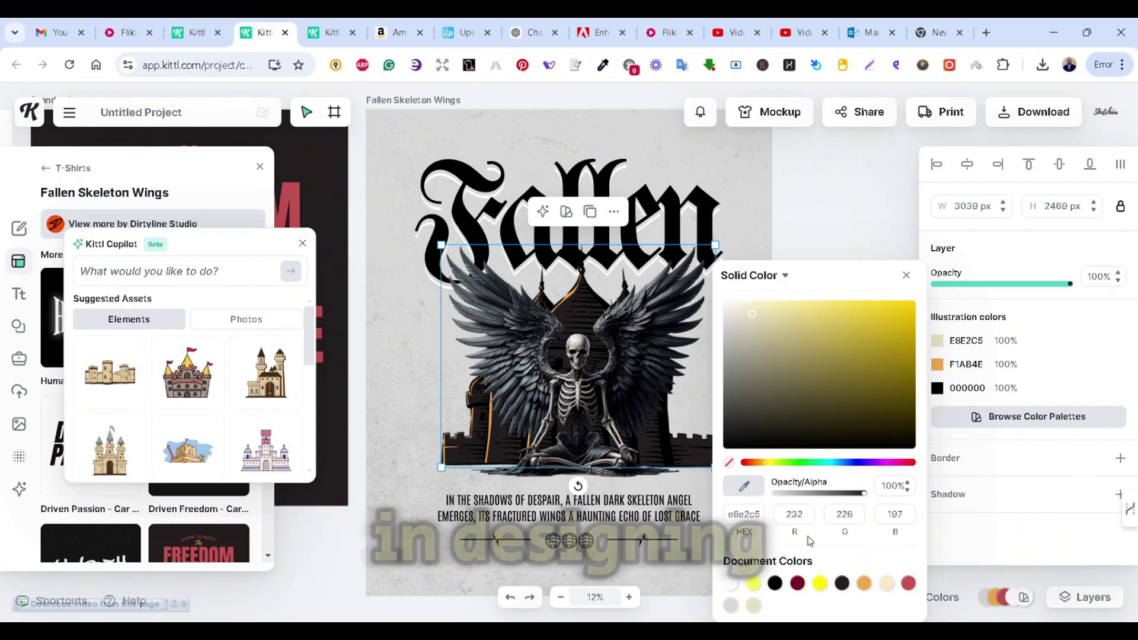
left_click(731, 360)
left_click(728, 363)
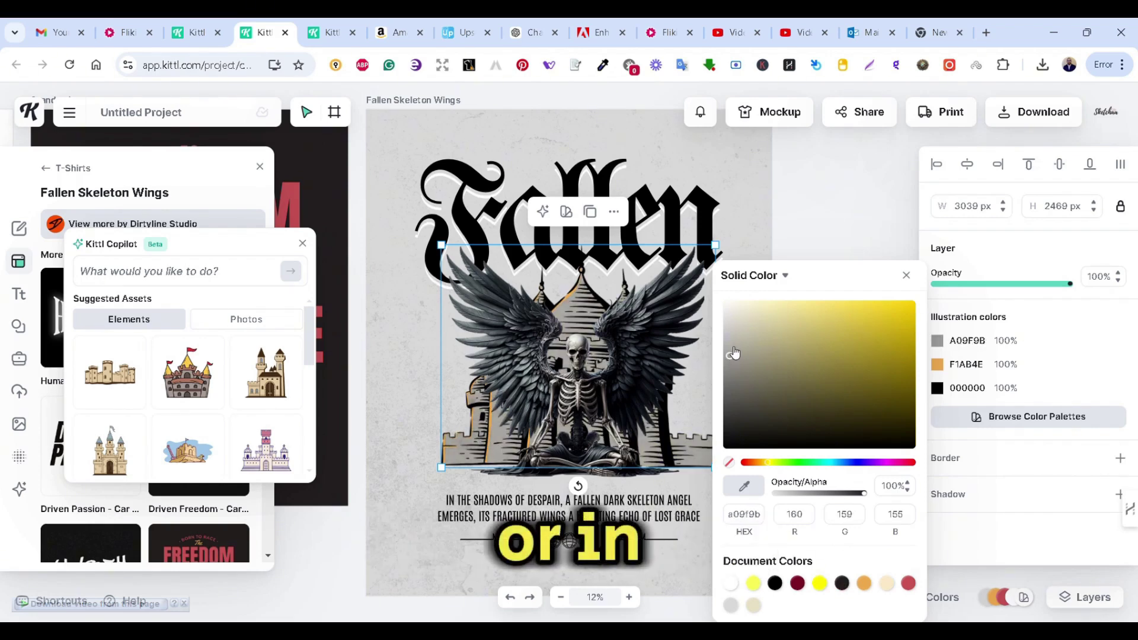
left_click(792, 251)
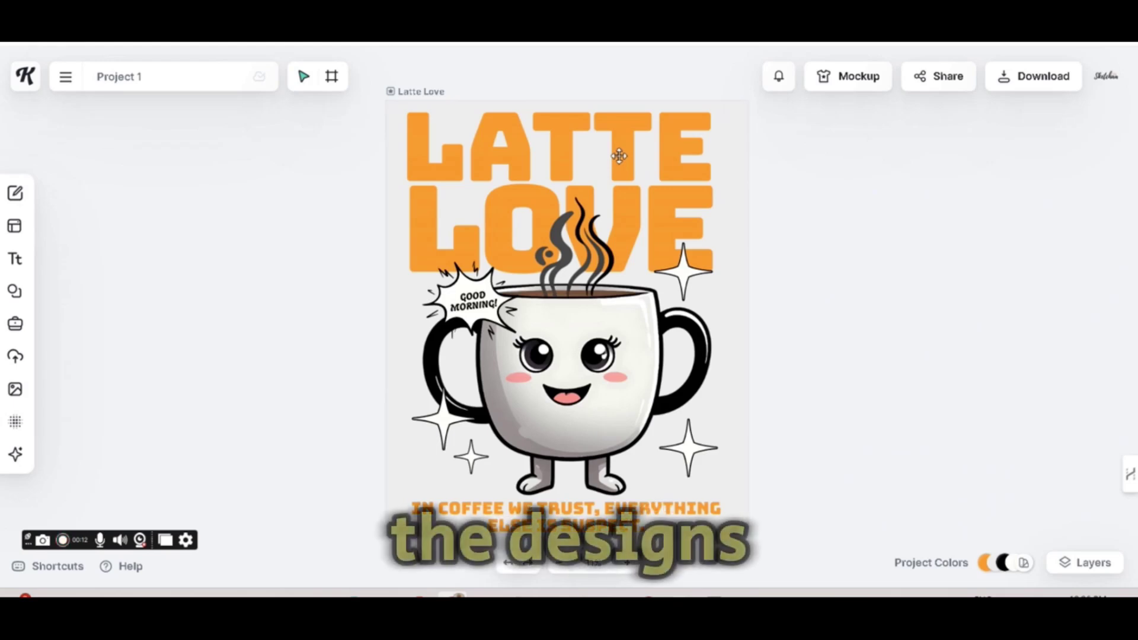
left_click(618, 155)
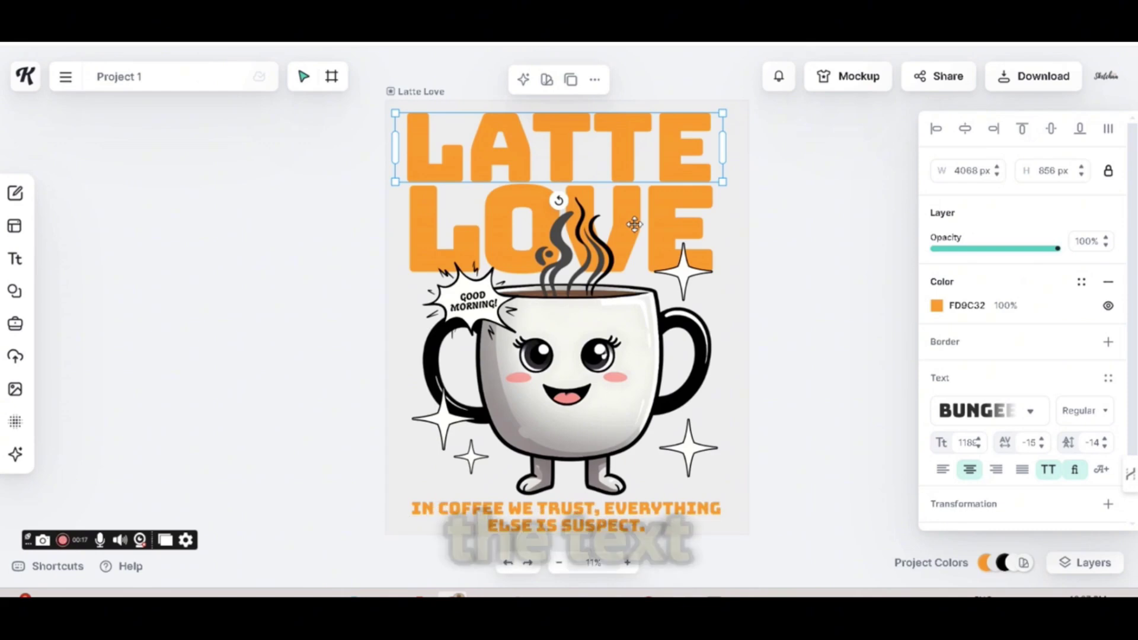
- Select the LATTE, LOVE and tagline text and open Copilot's Bulk Replace option
left_click(634, 224, "shift")
left_click(627, 510, "shift")
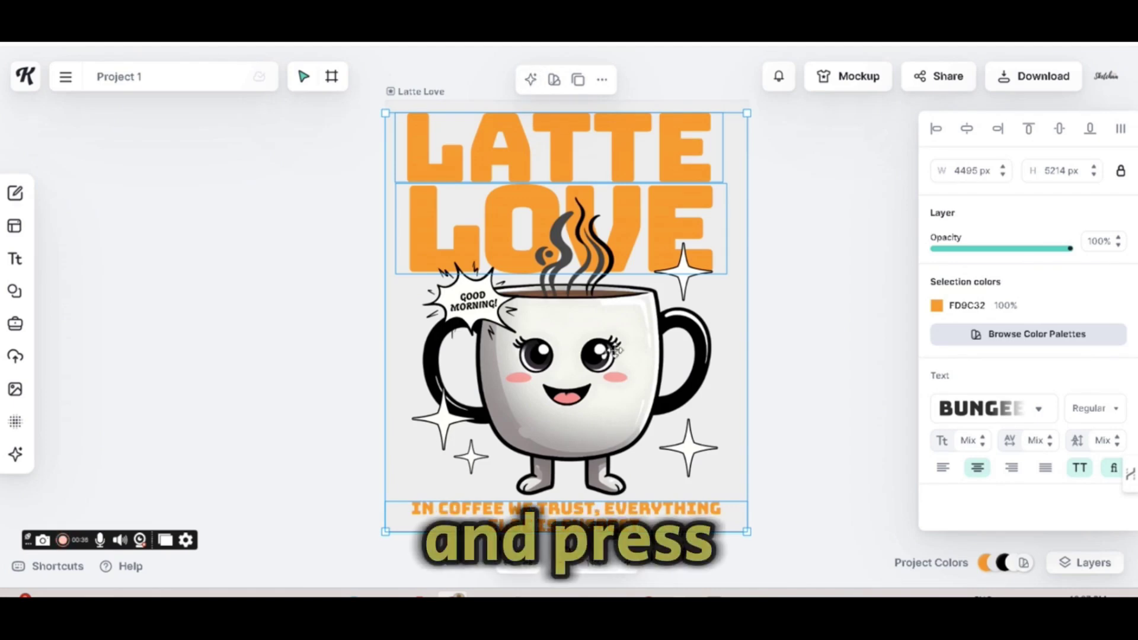
left_click(530, 81)
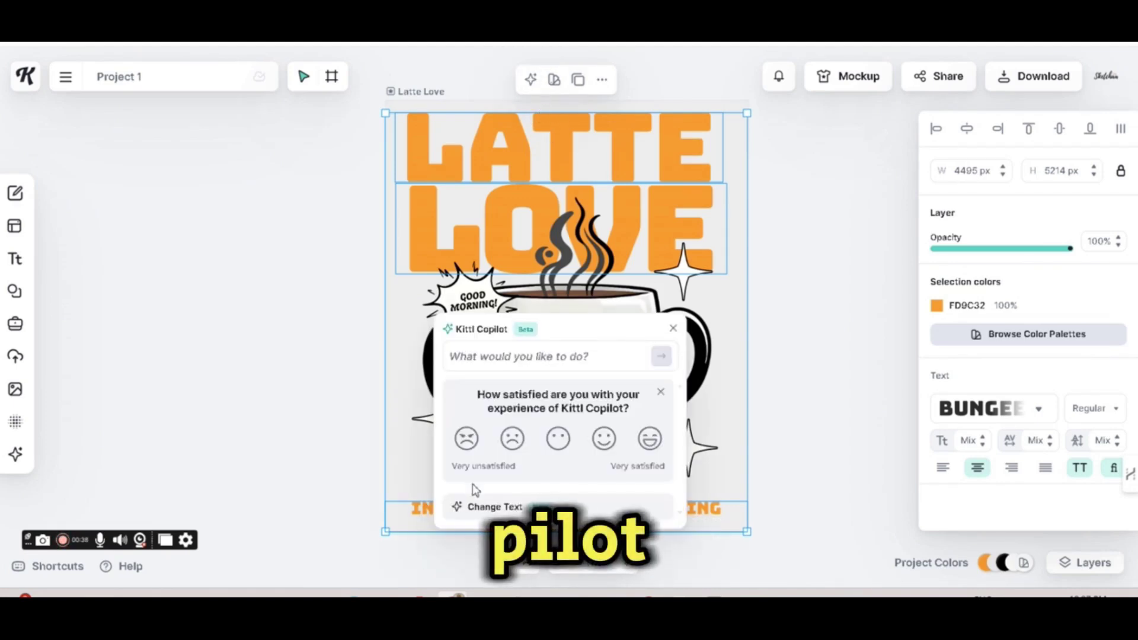
left_click(662, 394)
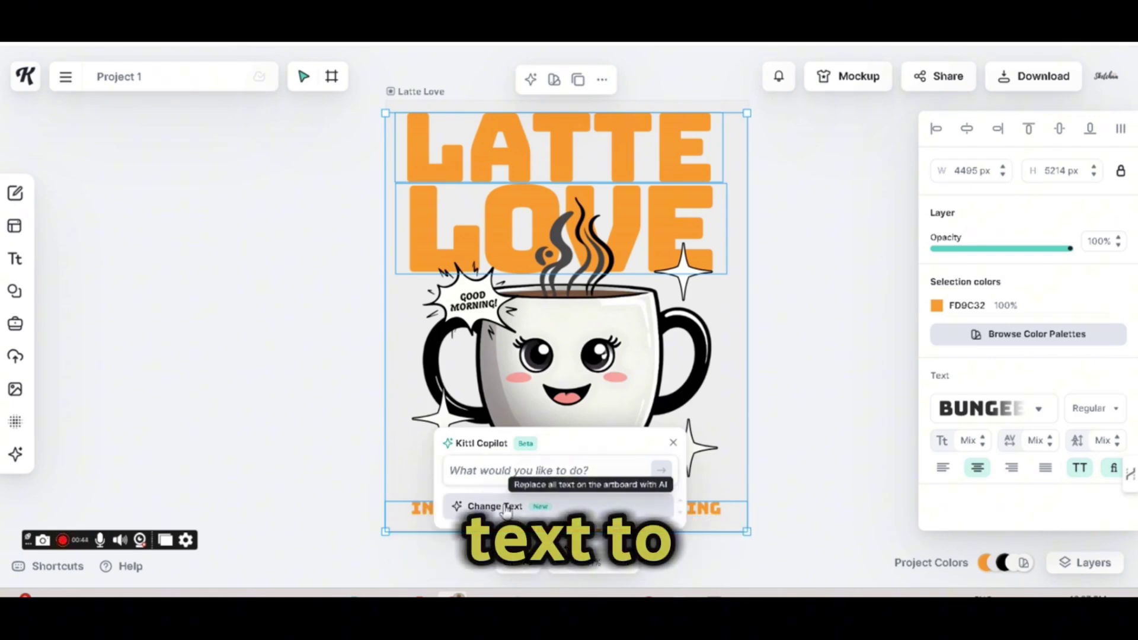
left_click(501, 507)
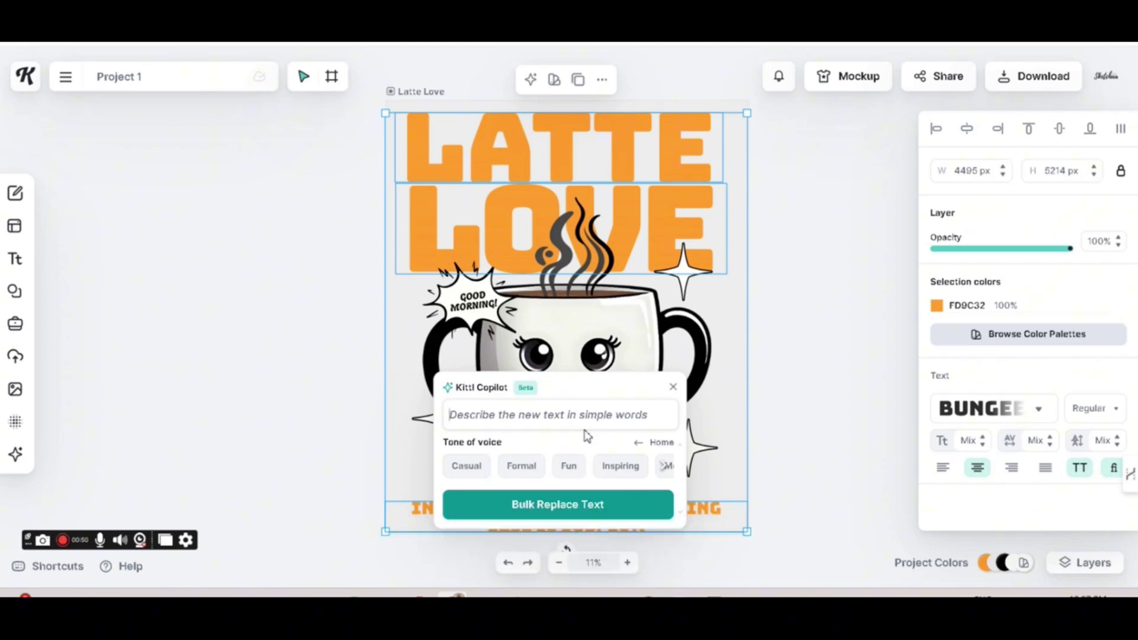
- Bulk-replace the text with 'Coffe Lover quotes' in the Fun tone
type("Coff")
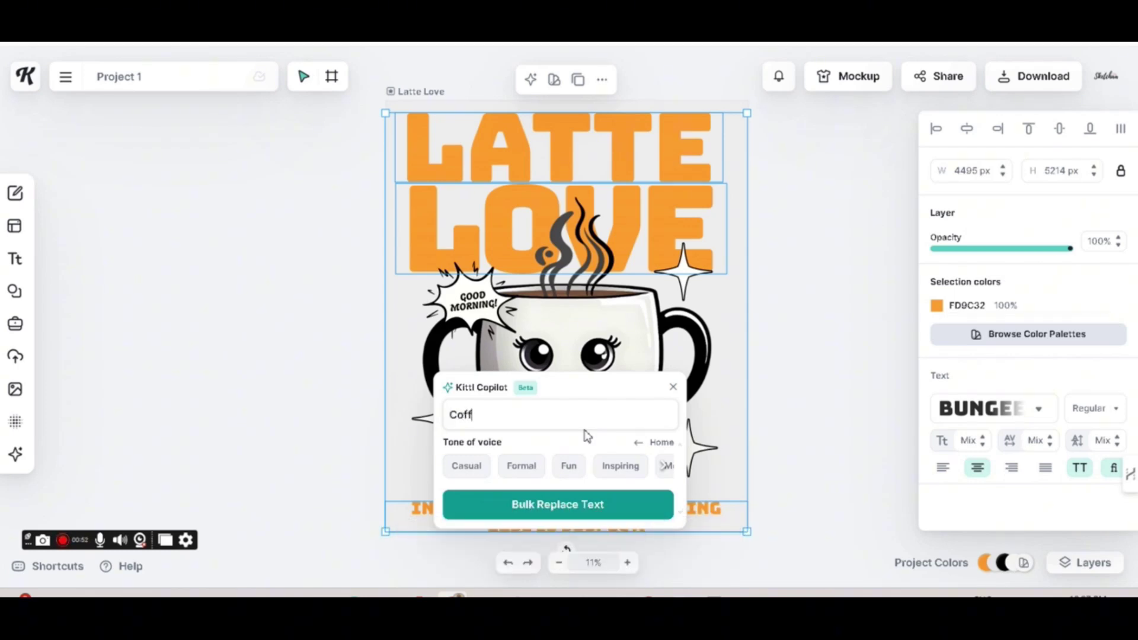
type("e Lover")
left_click(666, 468)
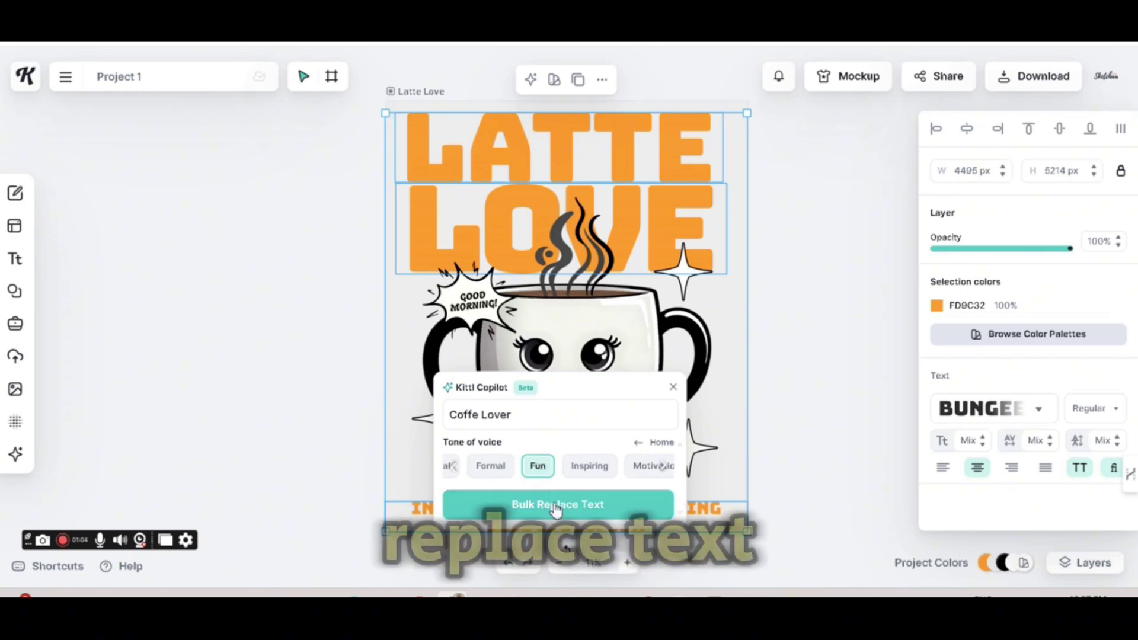
left_click(521, 418)
type("quotes")
left_click(588, 505)
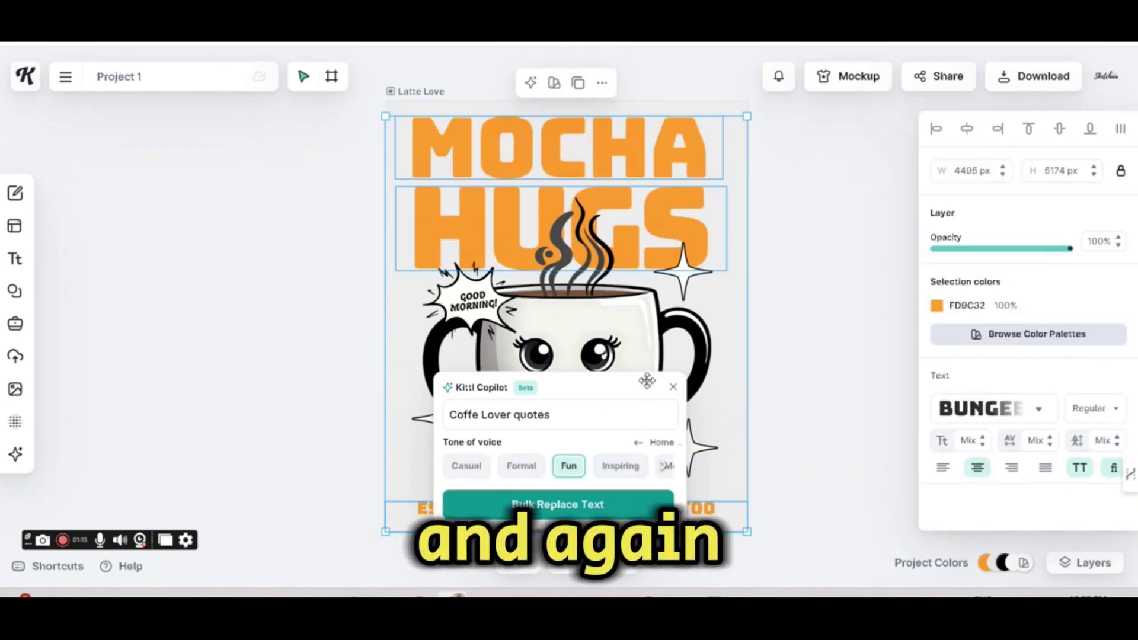
- Switch the Copilot tone to Casual and bulk-replace the text so the headline reads CUPPA WARM
left_click_drag(579, 386, 222, 218)
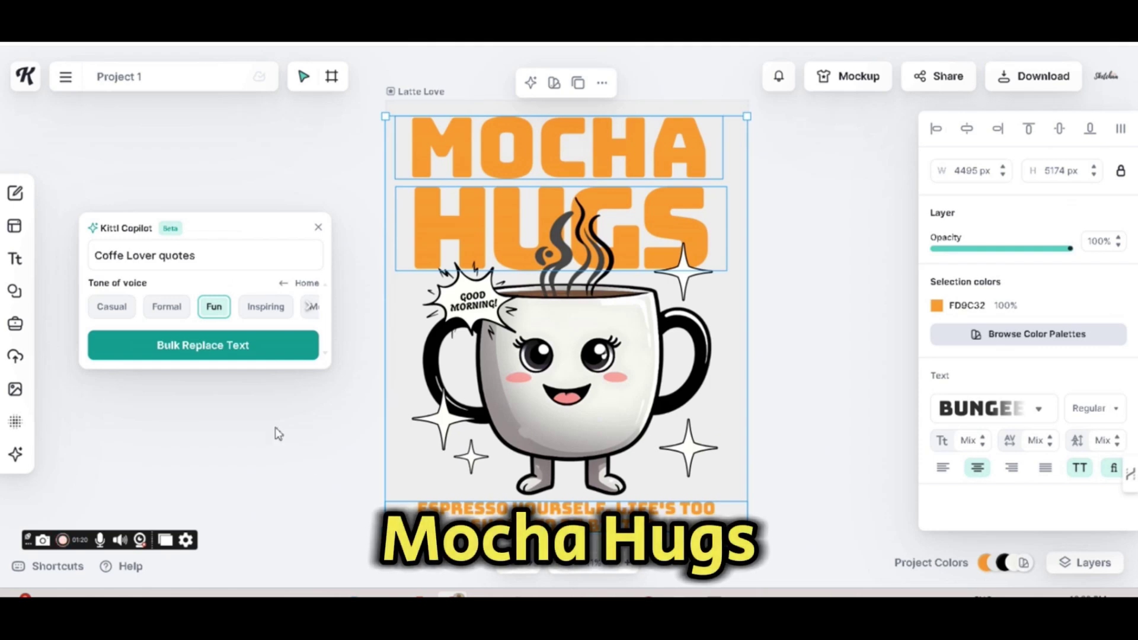
left_click(311, 311)
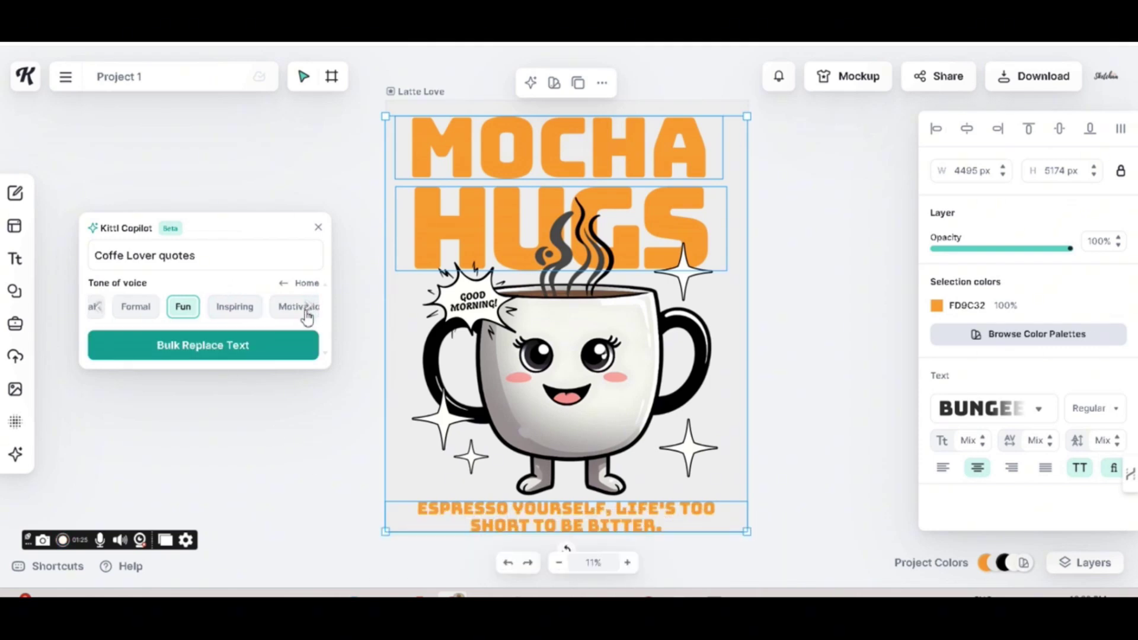
left_click(311, 311)
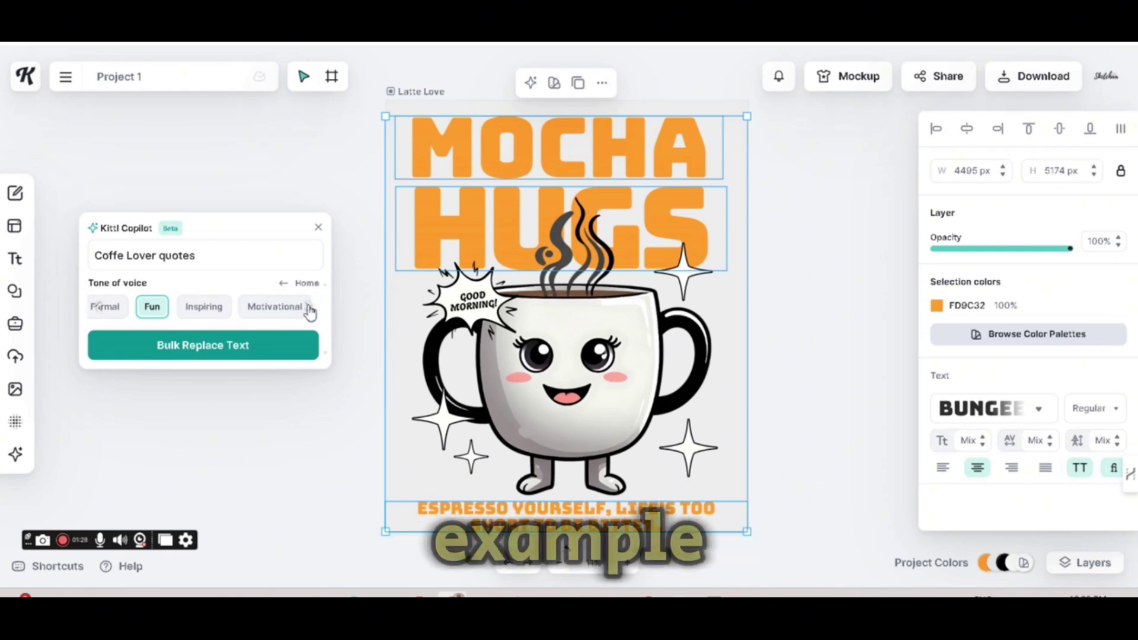
left_click(100, 313)
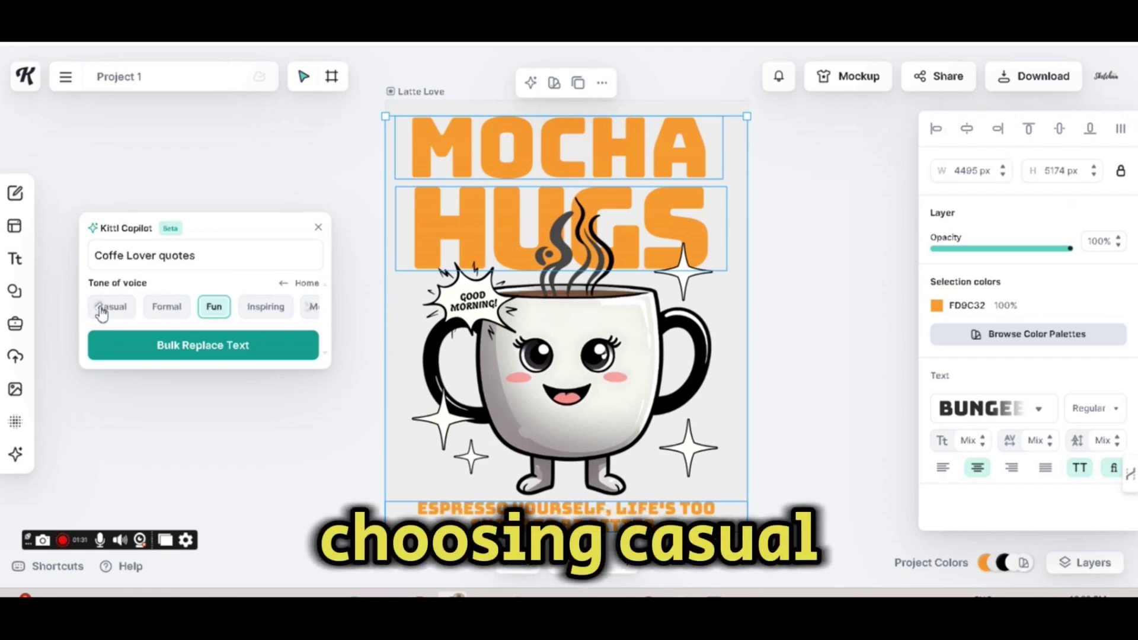
left_click(118, 313)
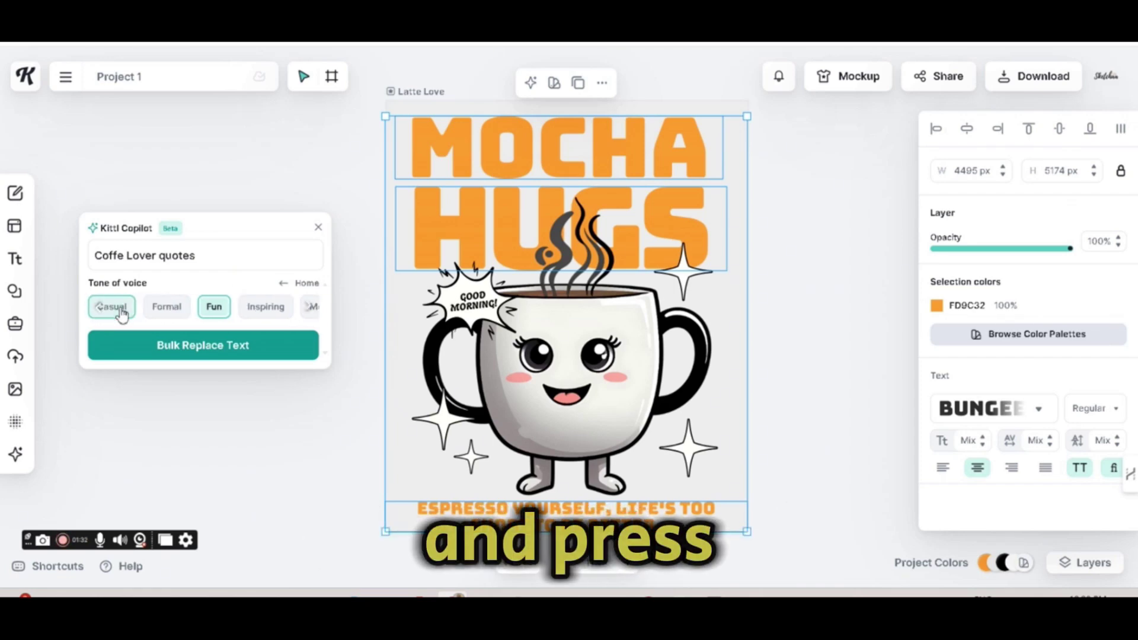
left_click(264, 354)
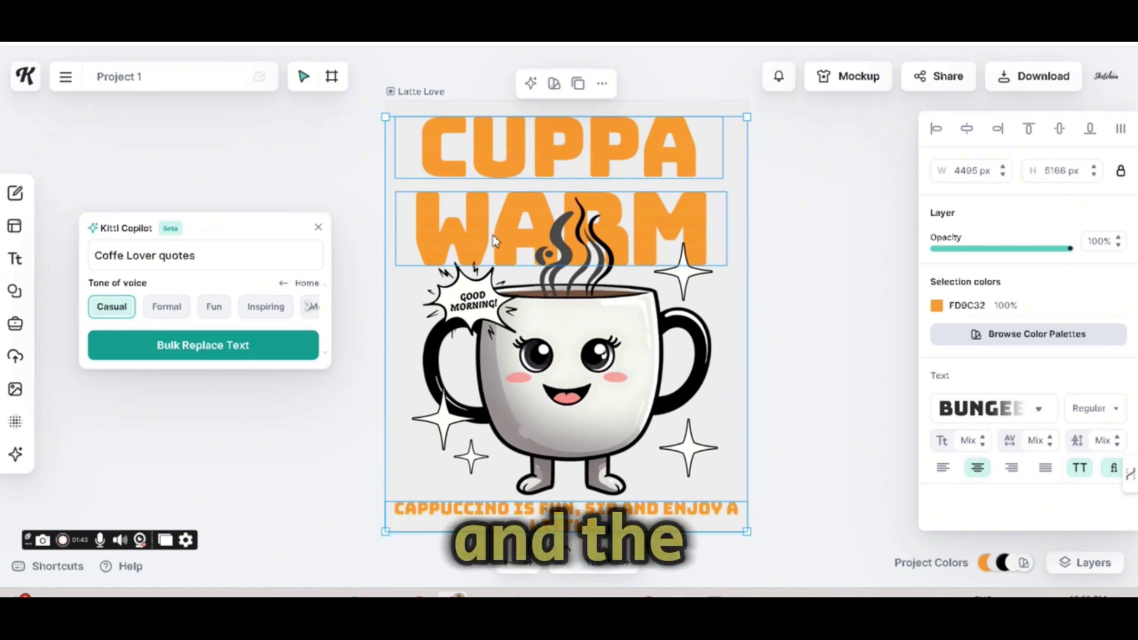
- Change the Copilot prompt to 'Latte lover' and bulk-replace the text into LATTE LOVE
left_click_drag(226, 265, 59, 249)
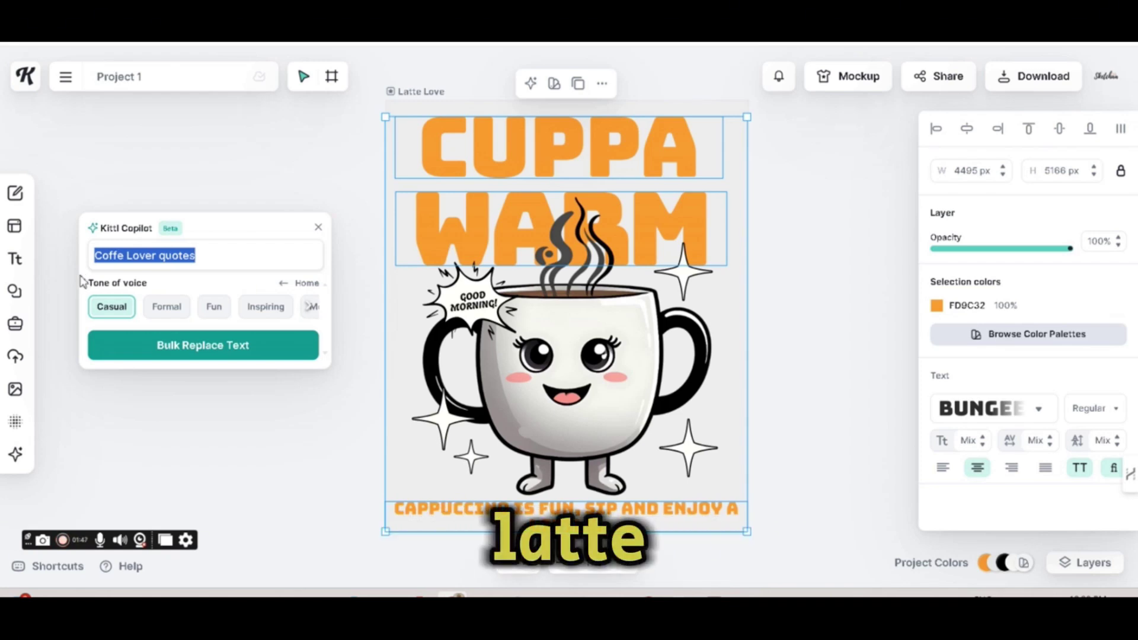
type("Latte lio")
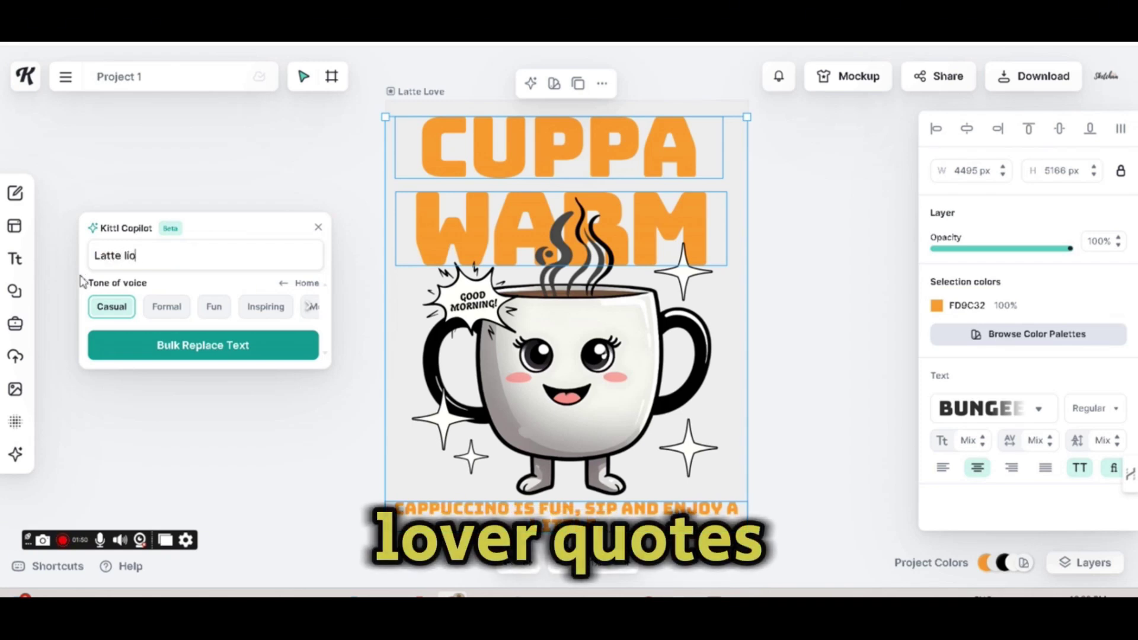
type("v")
key("BackSpace")
key("BackSpace")
key("BackSpace")
type("over")
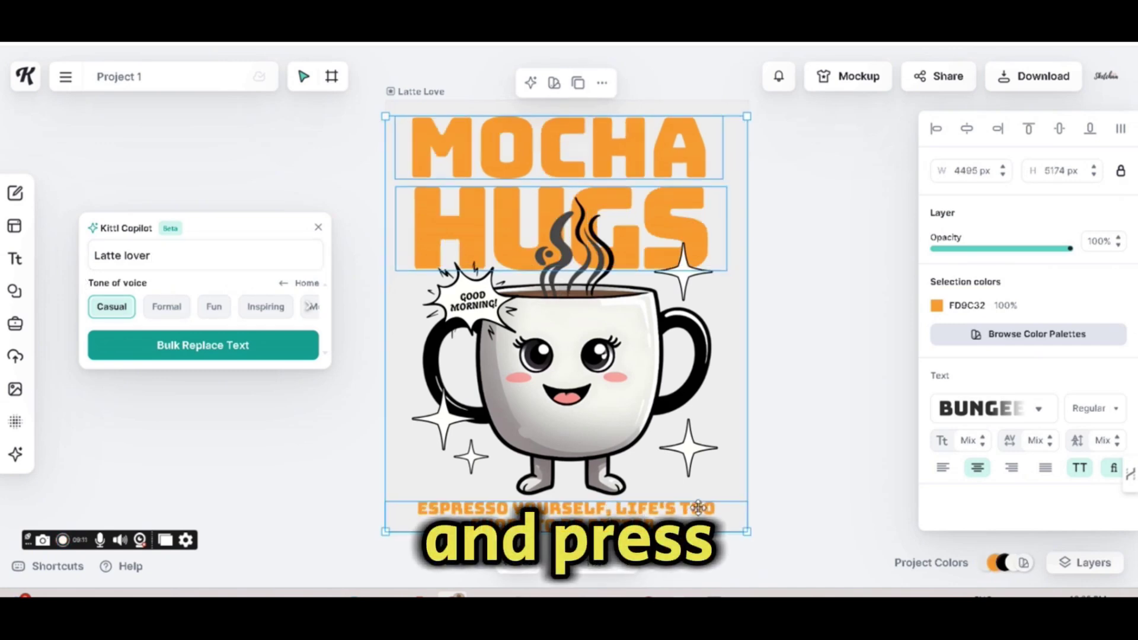
left_click(197, 343)
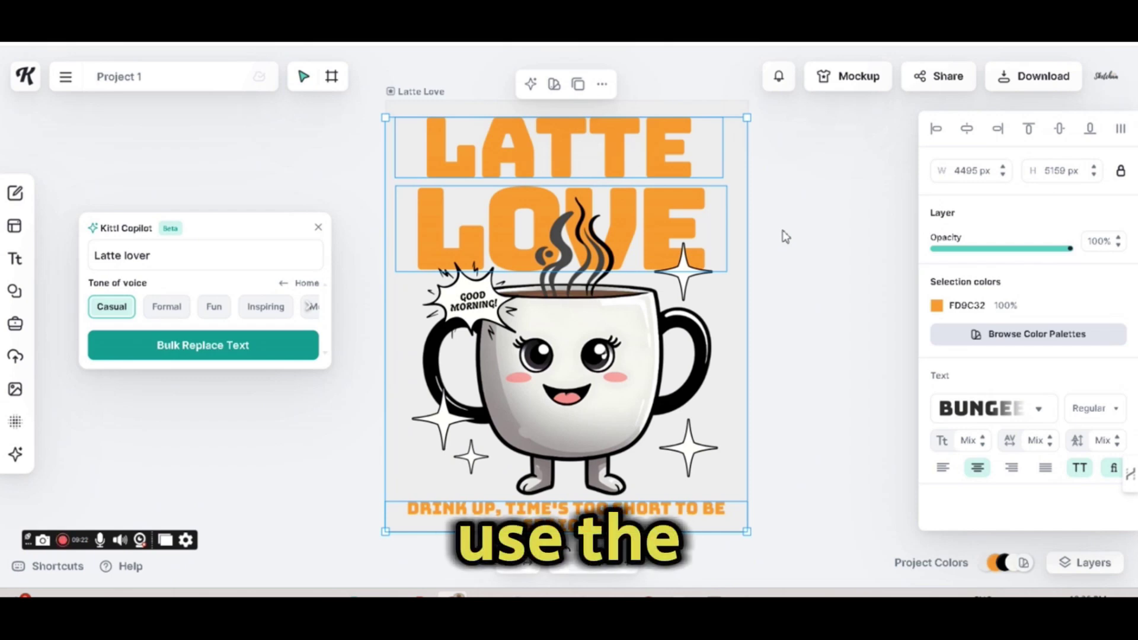
- Draw a new blank 2266 × 3416 px artboard to the right of the designs
key("Escape")
key("Escape")
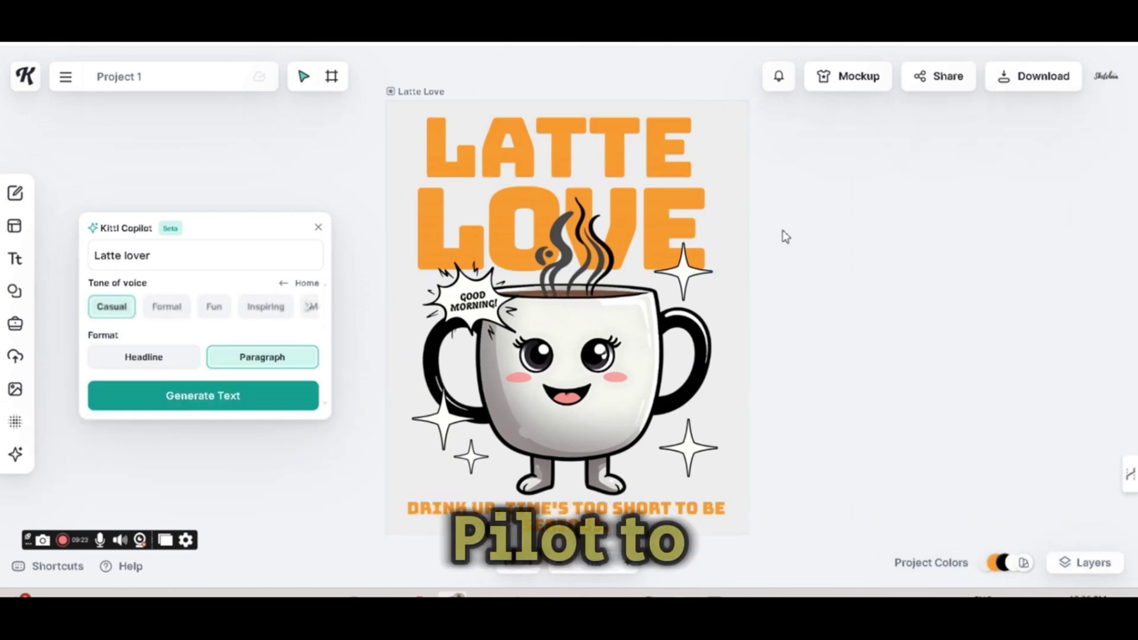
left_click(471, 152)
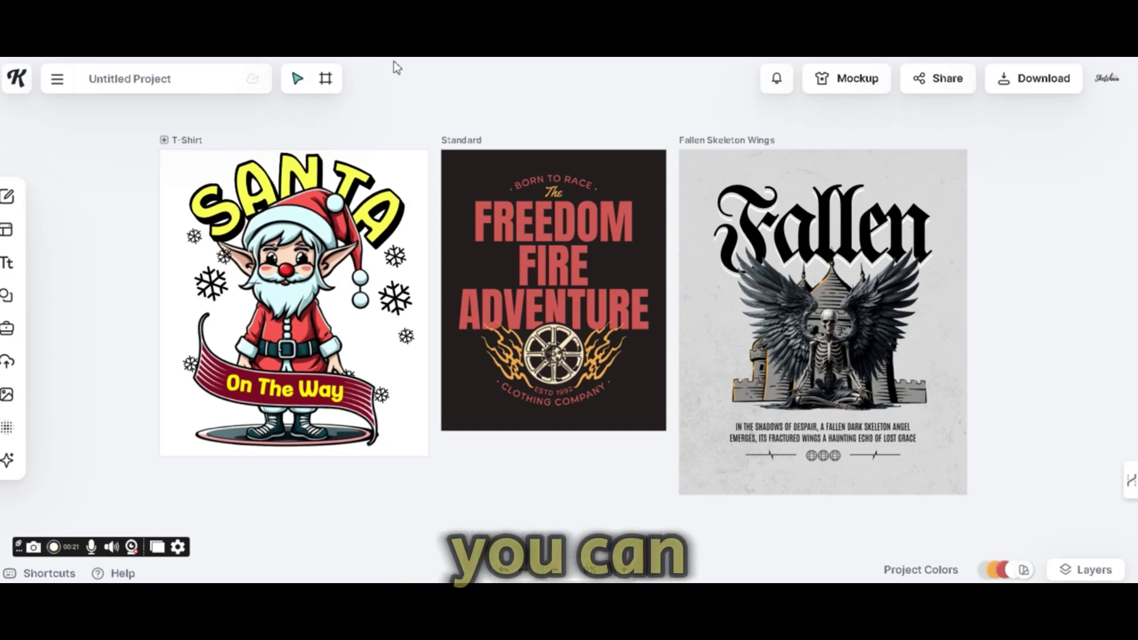
left_click(326, 79)
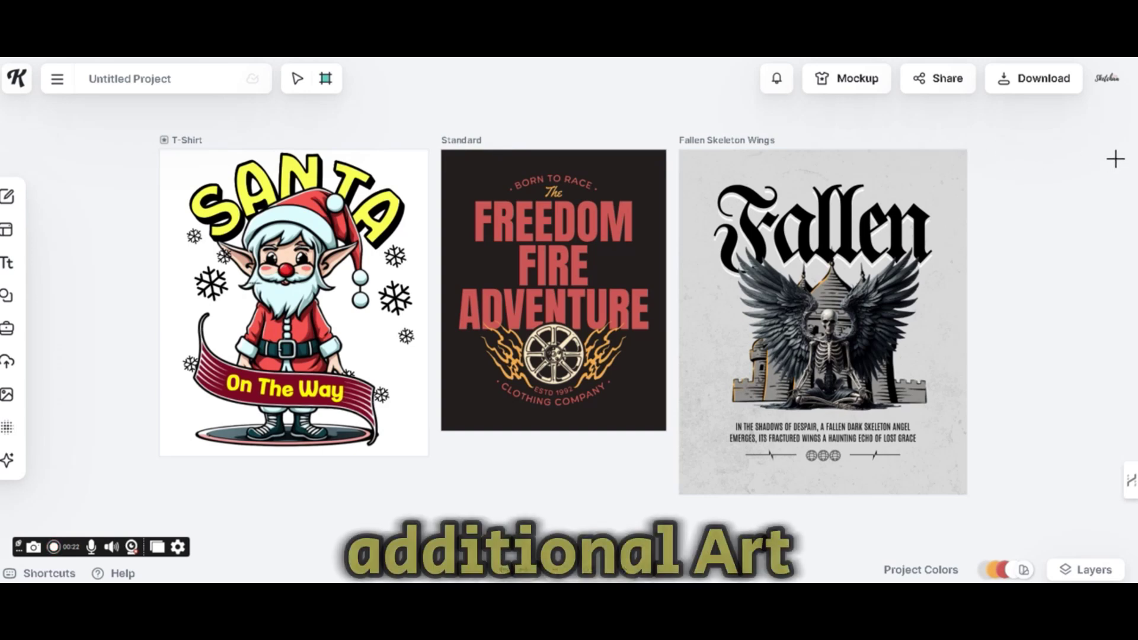
left_click_drag(1120, 151, 972, 370)
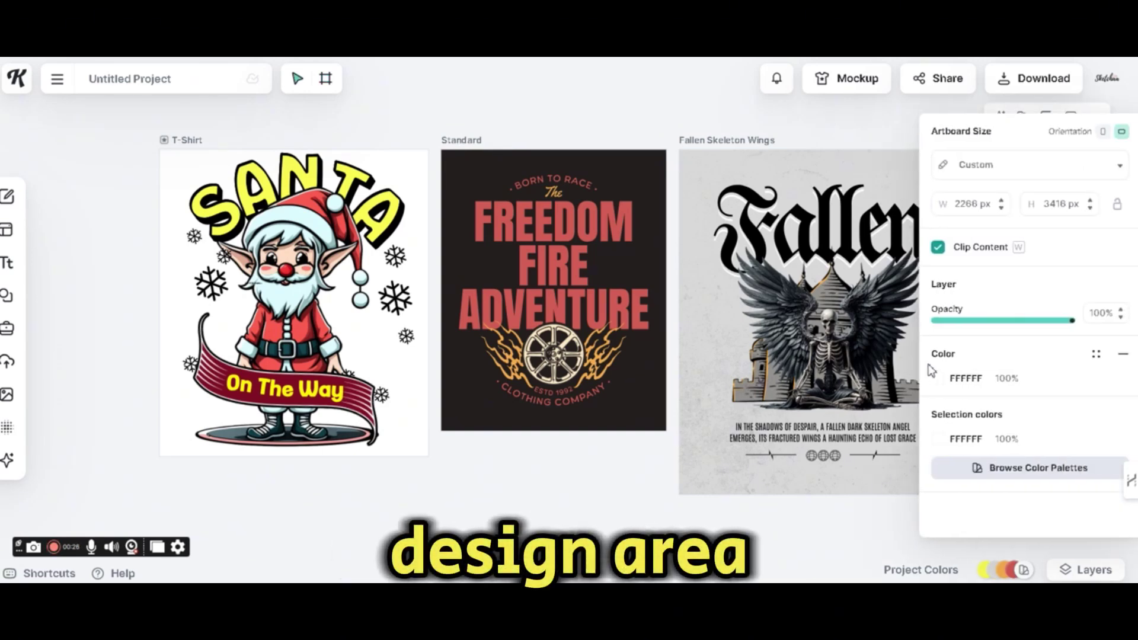
- Select the blank Artboard 4 in the Layers panel and delete it
left_click(805, 129)
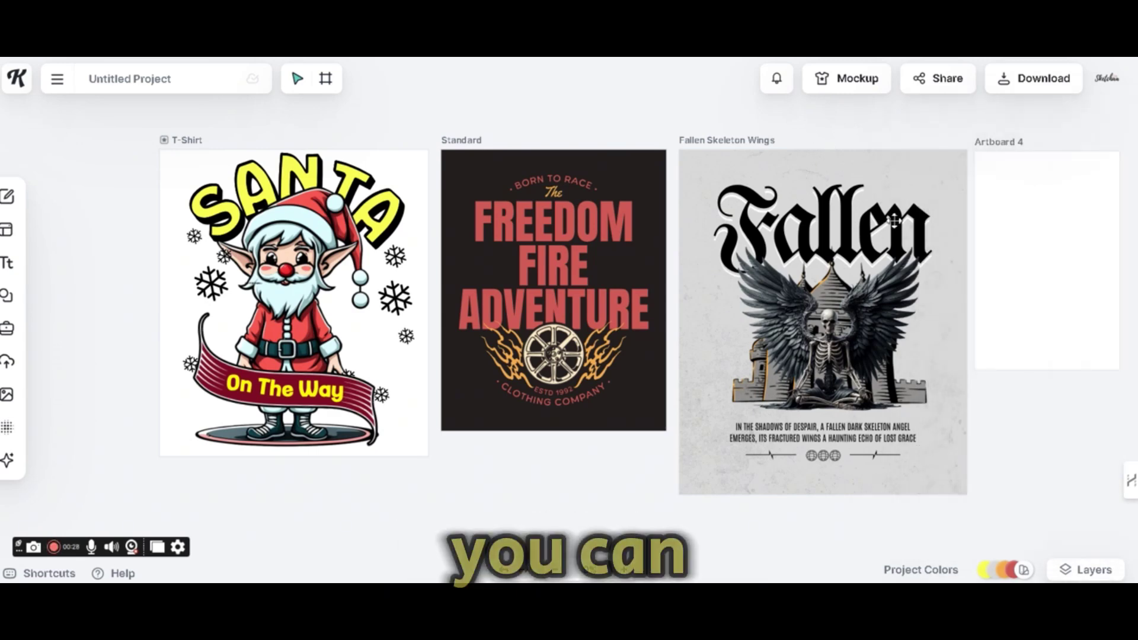
left_click(1078, 570)
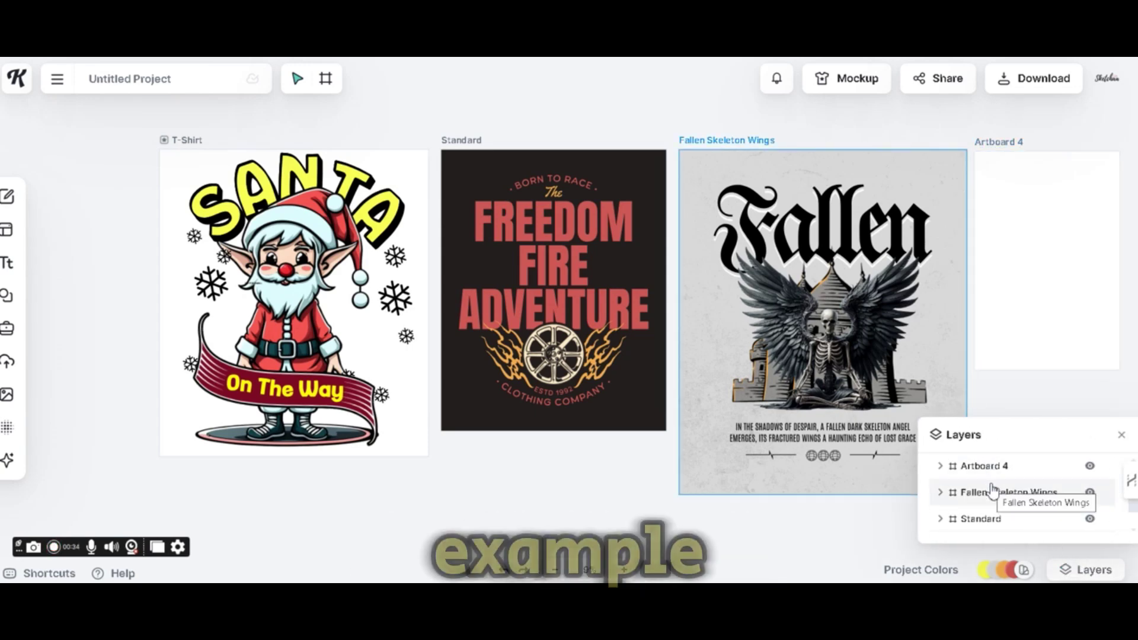
left_click(963, 468)
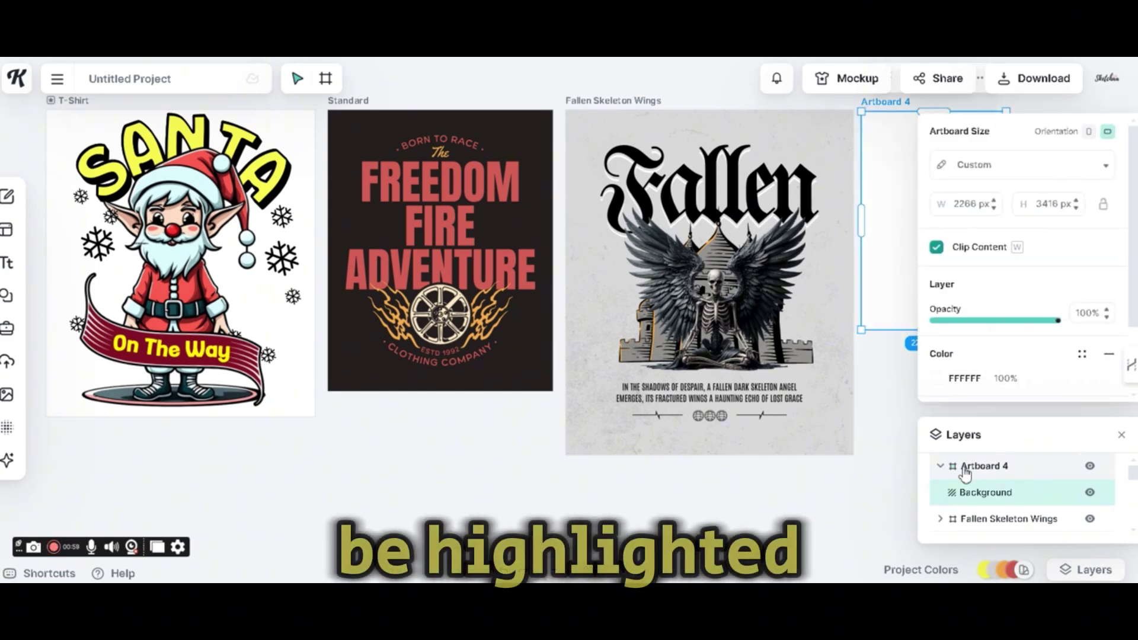
left_click(848, 465)
left_click_drag(849, 465, 678, 480)
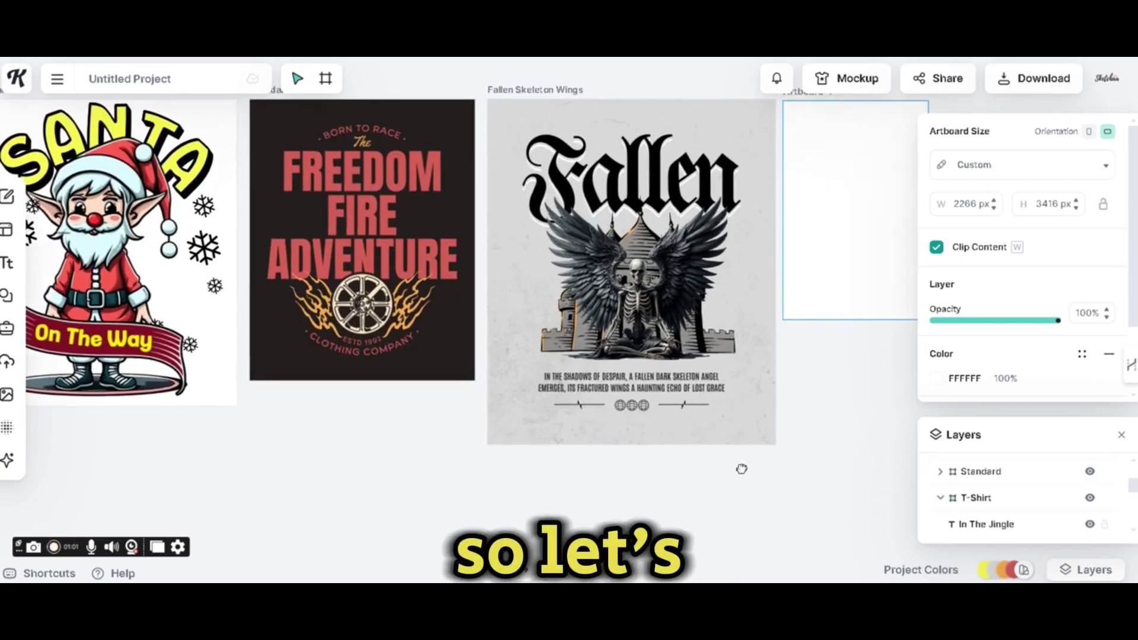
left_click_drag(741, 469, 678, 478)
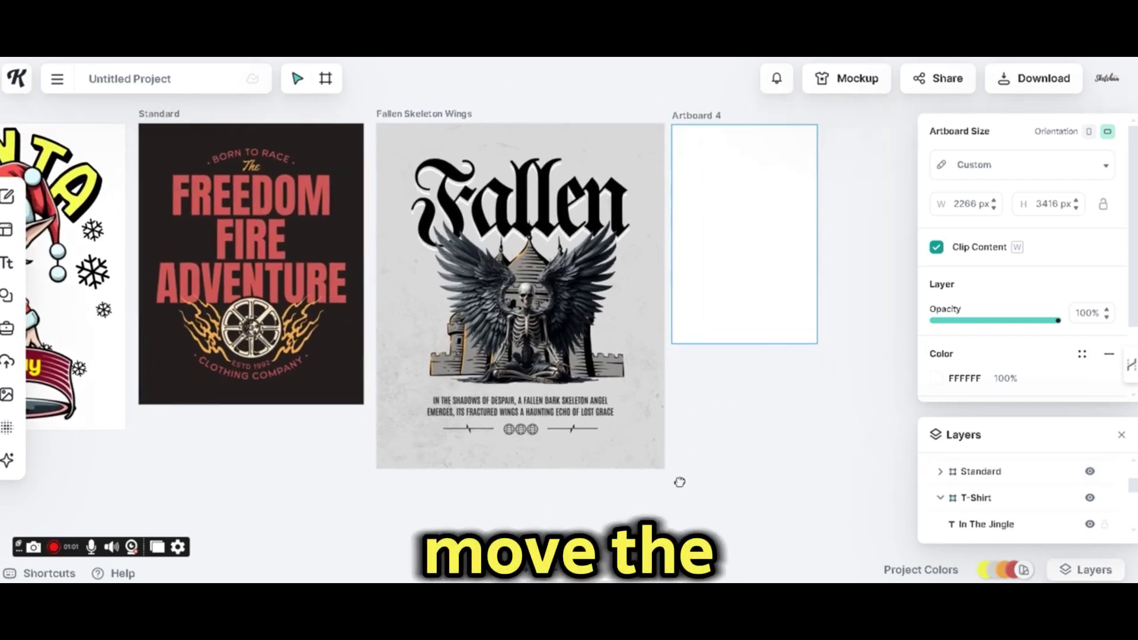
left_click(1095, 491)
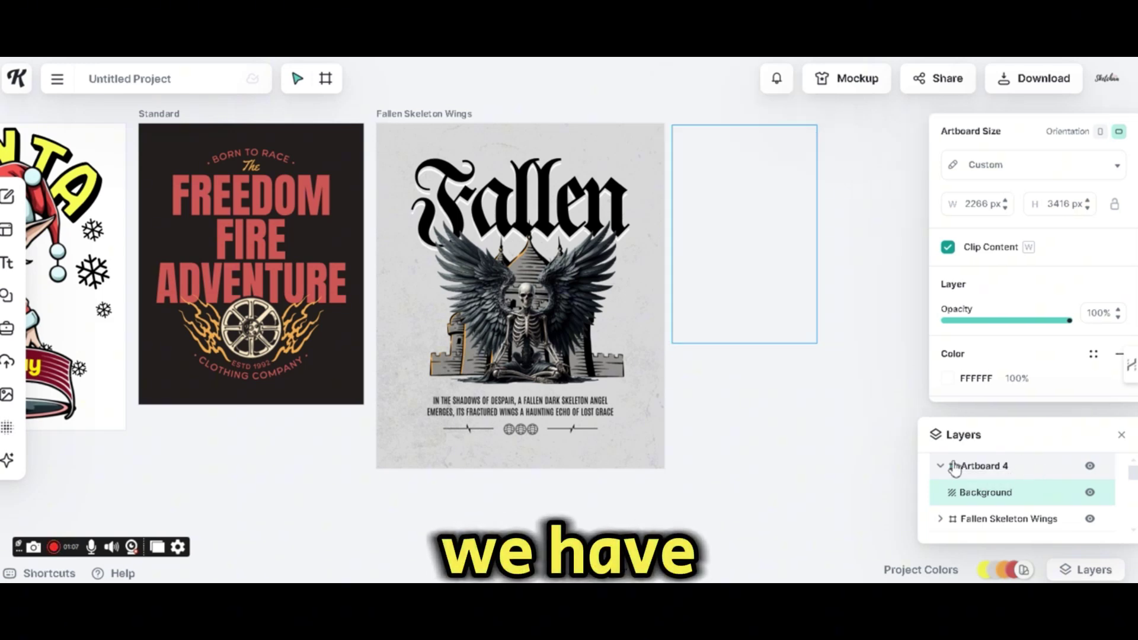
key("Delete")
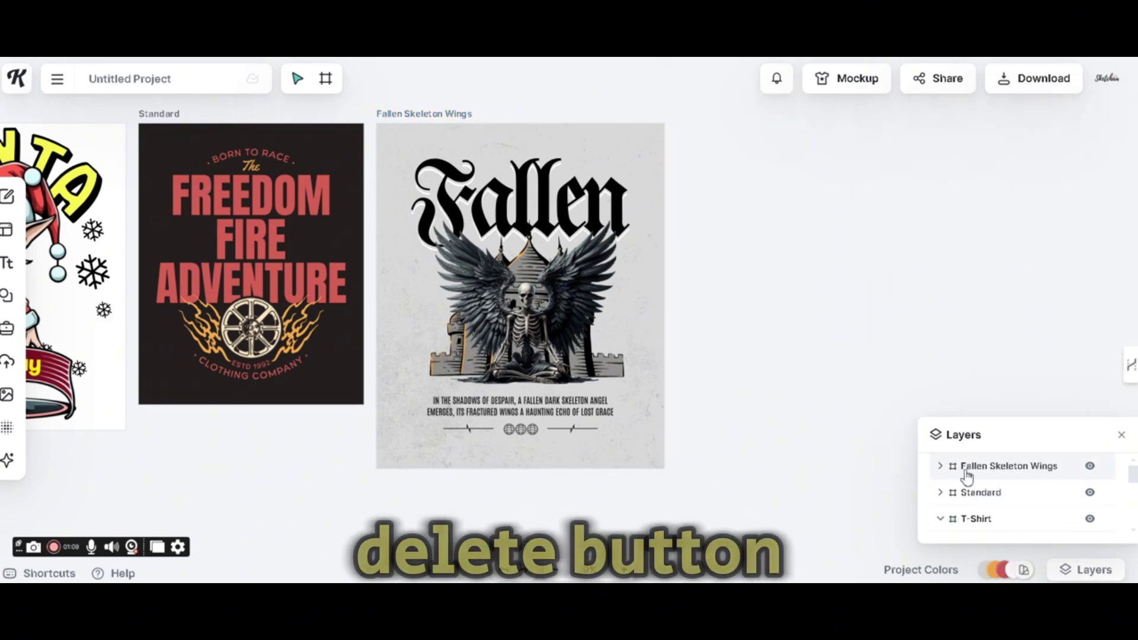
- Delete the Standard artboard and bring the T-Shirt artboard fully into view
left_click(1000, 496)
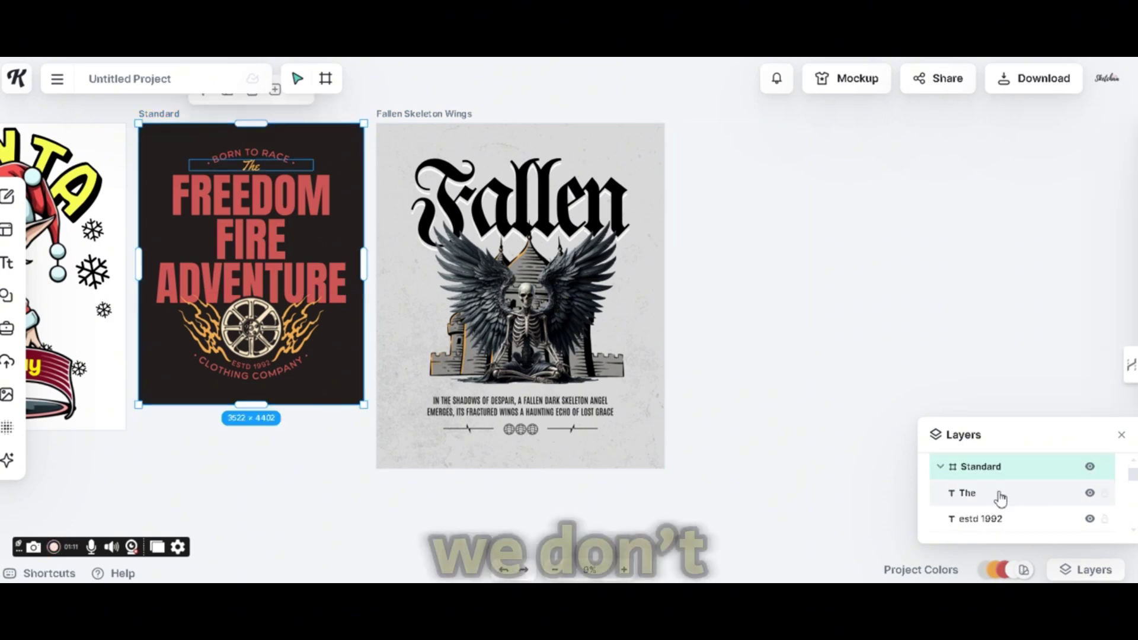
key("Delete")
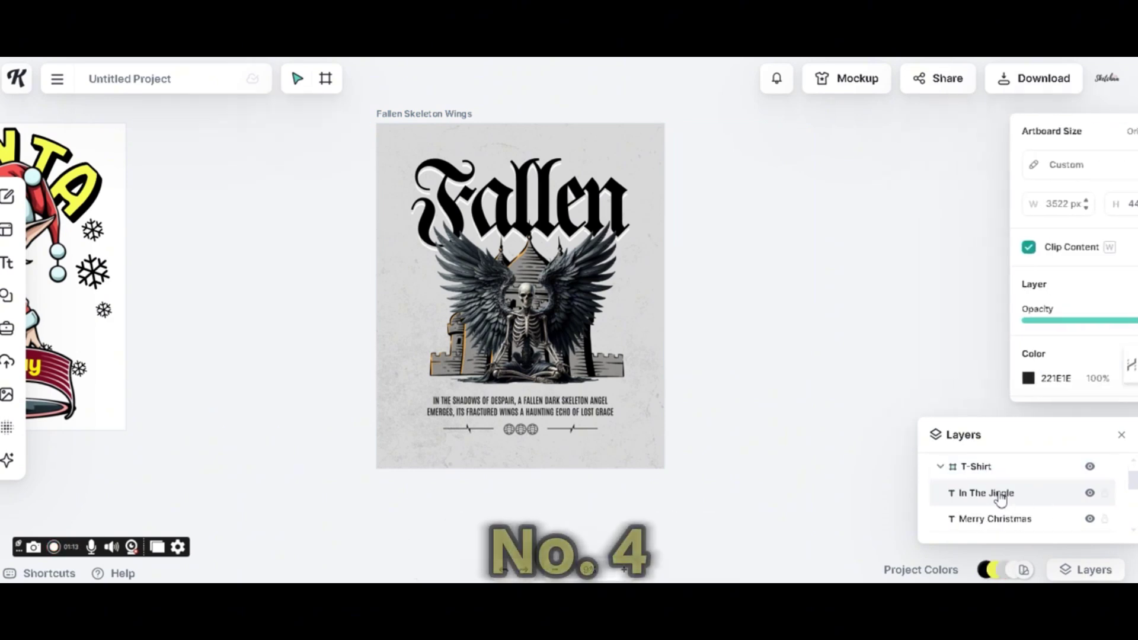
left_click_drag(776, 319, 1025, 319)
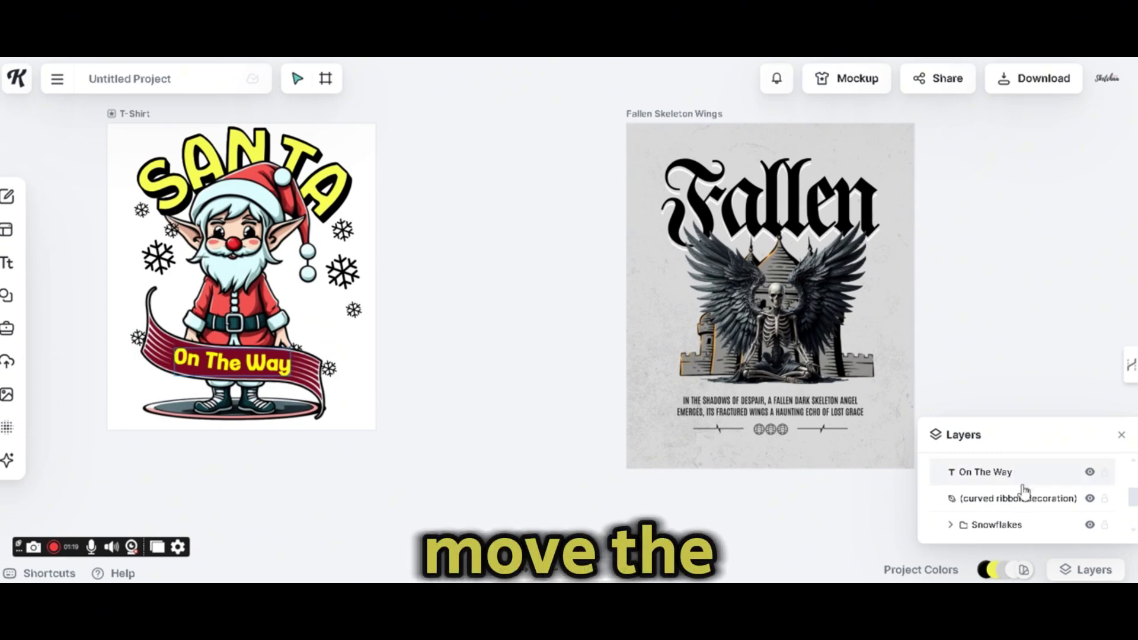
- Move the Fallen Skeleton Wings artboard left, close beside the Santa T-Shirt artboard
scroll(1007, 497, "up", 5)
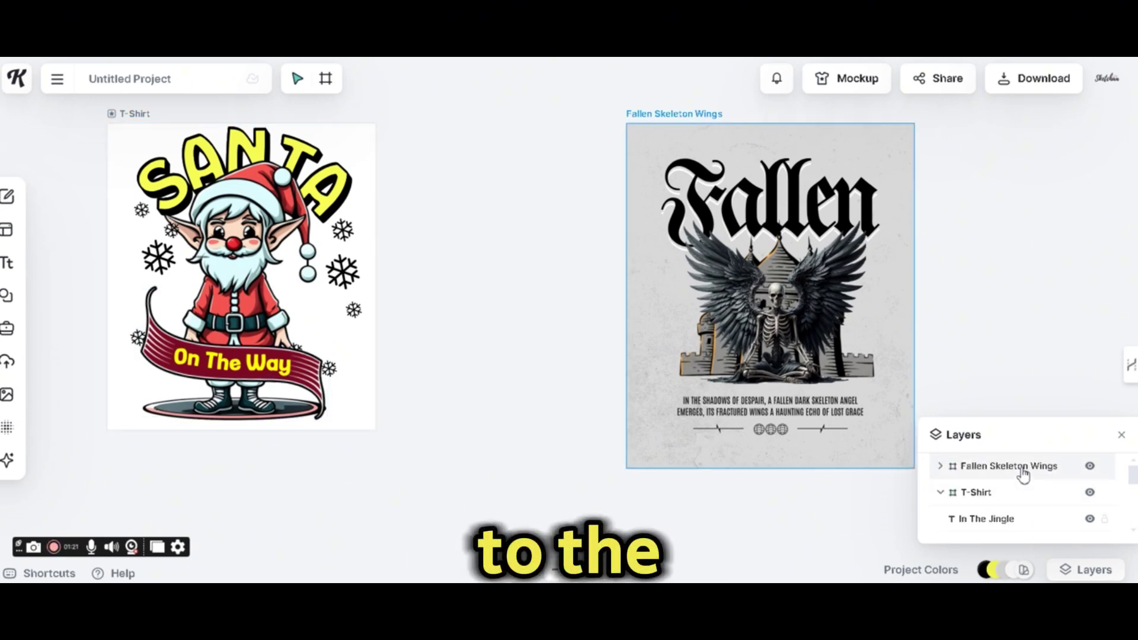
left_click(1019, 468)
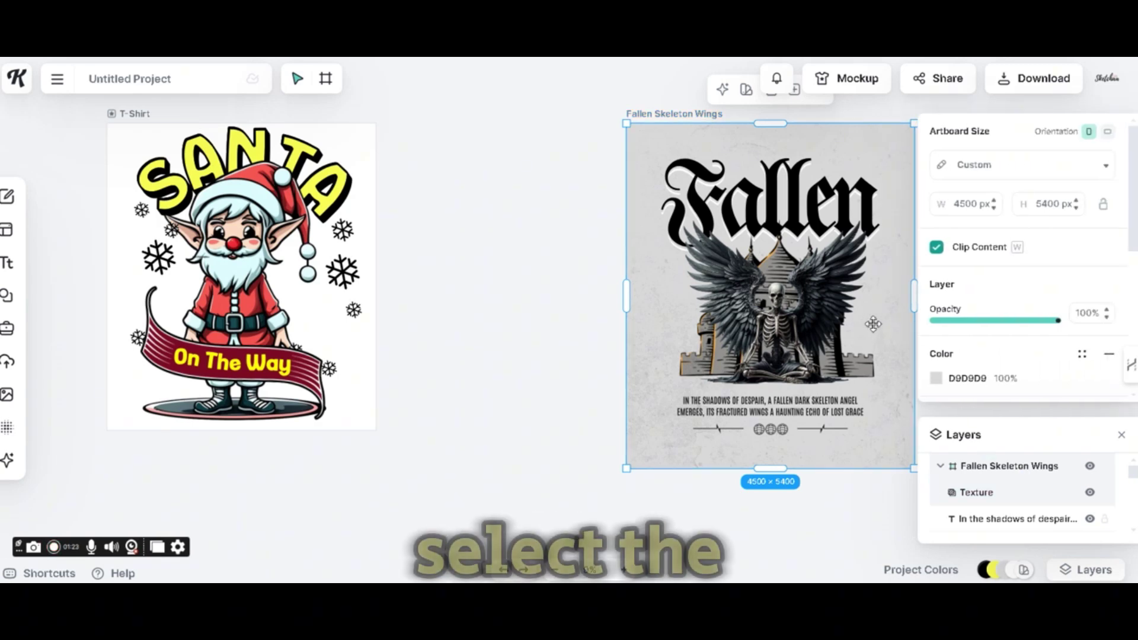
left_click_drag(872, 323, 678, 333)
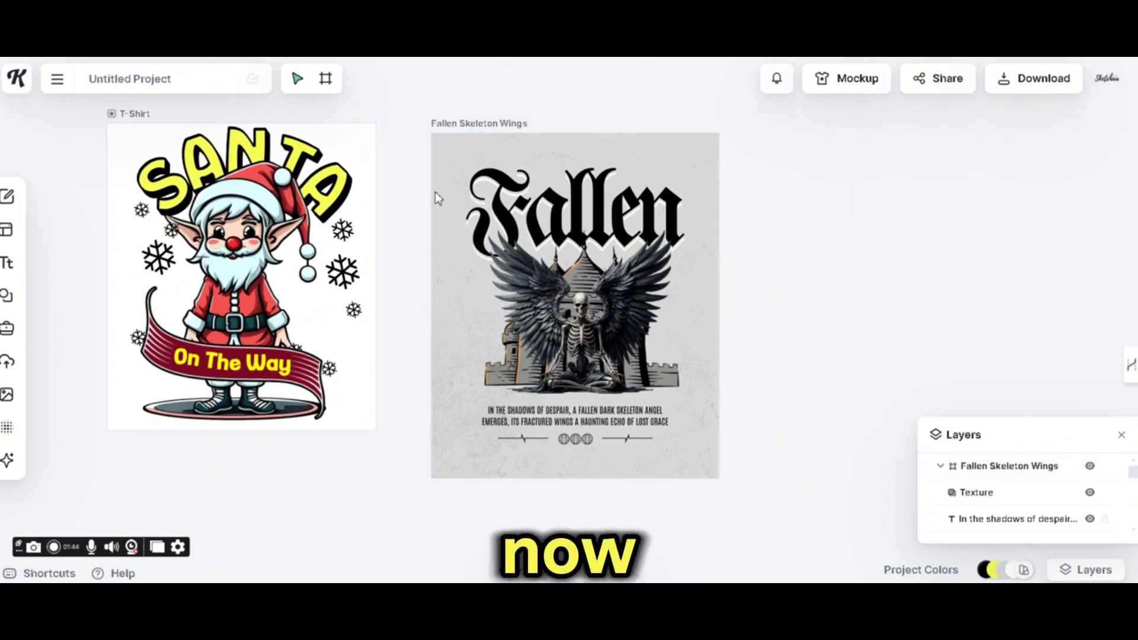
- Create a white T-shirt mockup from the T-Shirt artboard and enlarge the Santa design on it
left_click(834, 83)
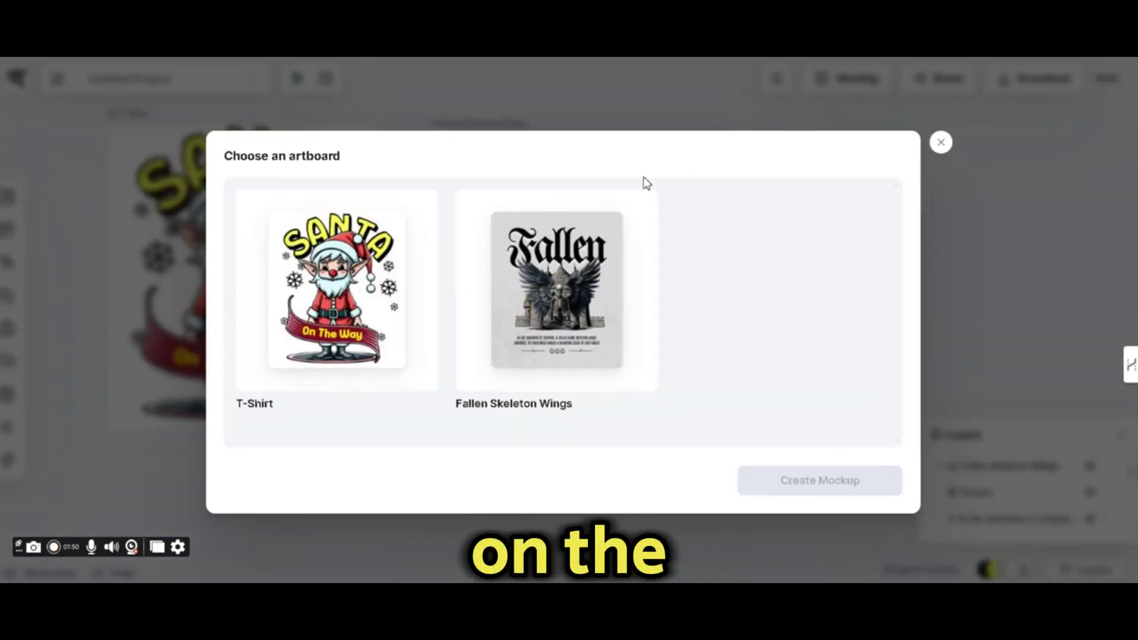
left_click(384, 249)
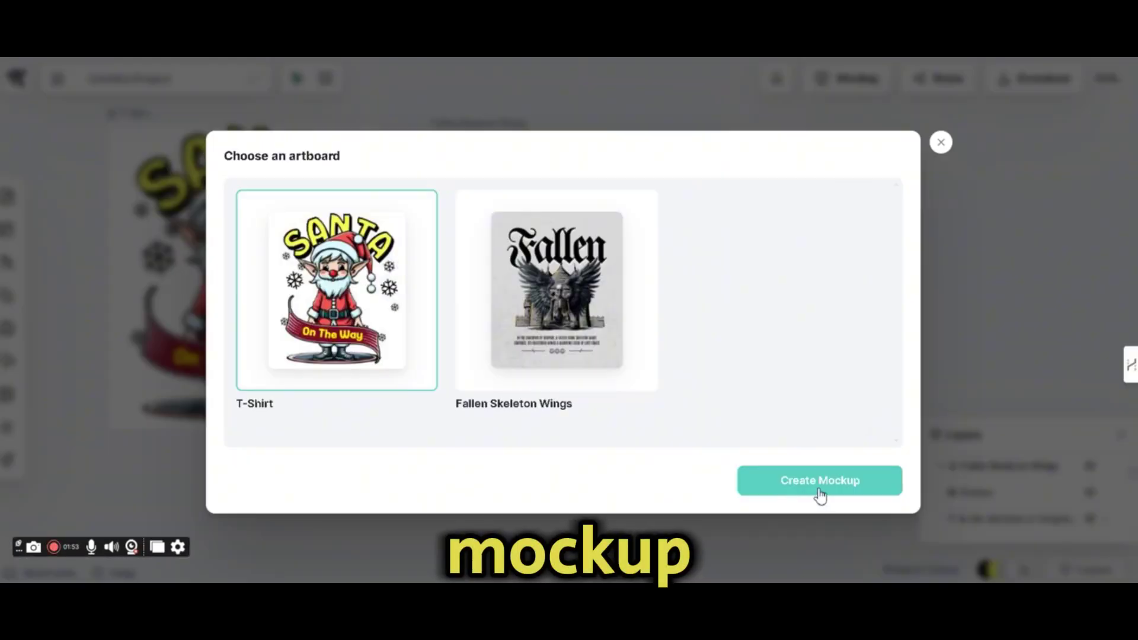
left_click(818, 495)
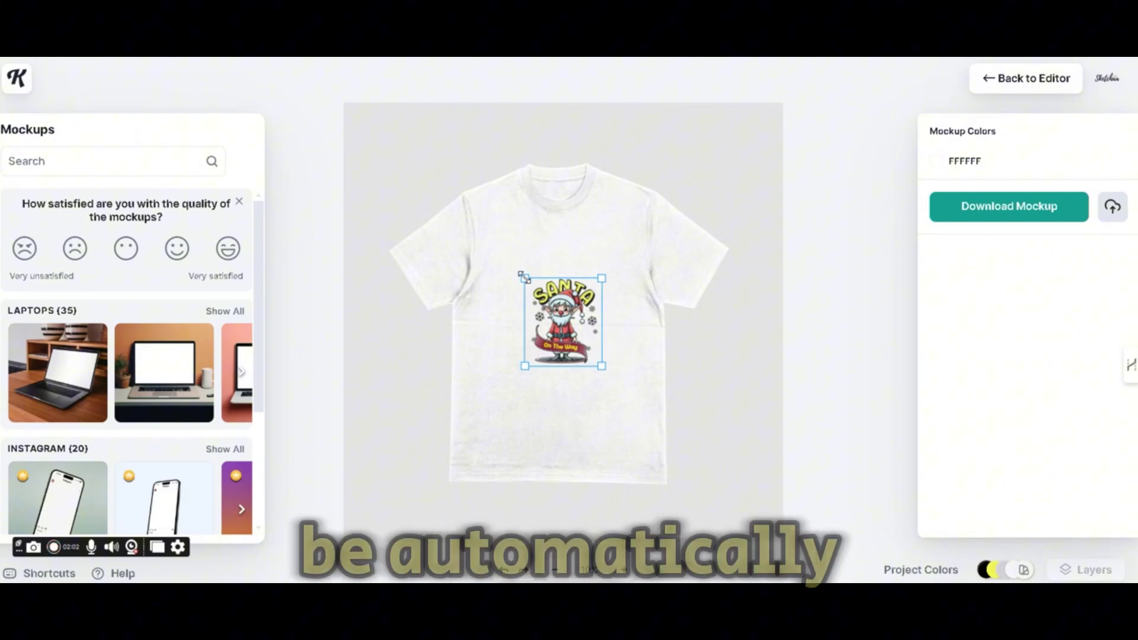
left_click_drag(524, 279, 488, 217)
left_click_drag(600, 363, 658, 428)
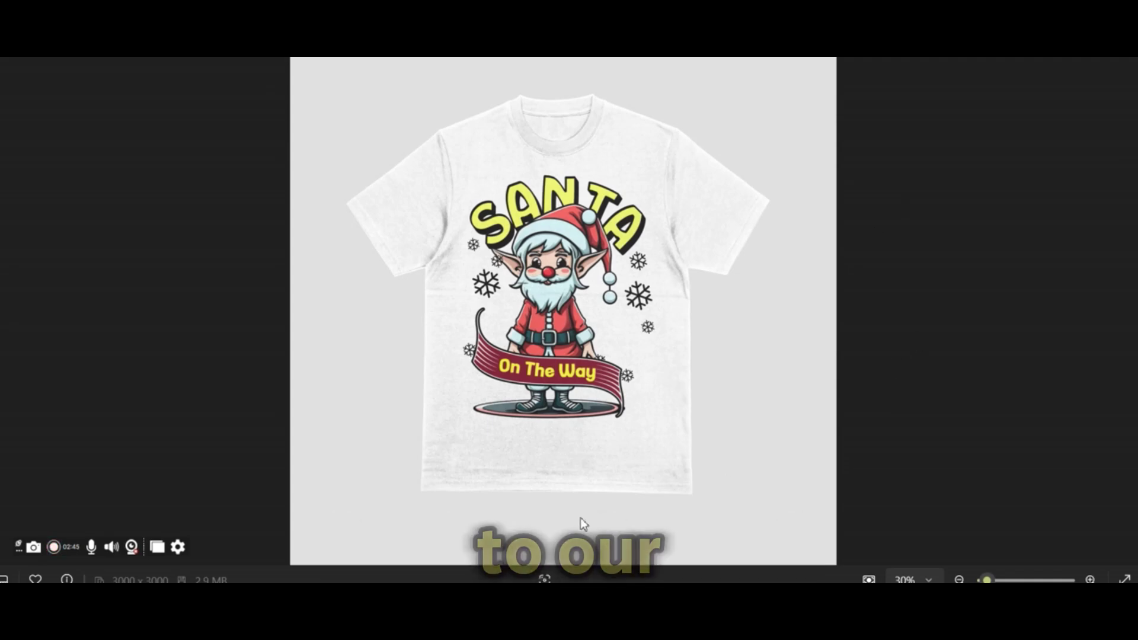
- Apply the pink-wall T-shirt mockup from the T-Shirts mockup list
mouse_move(380, 592)
left_click(238, 559)
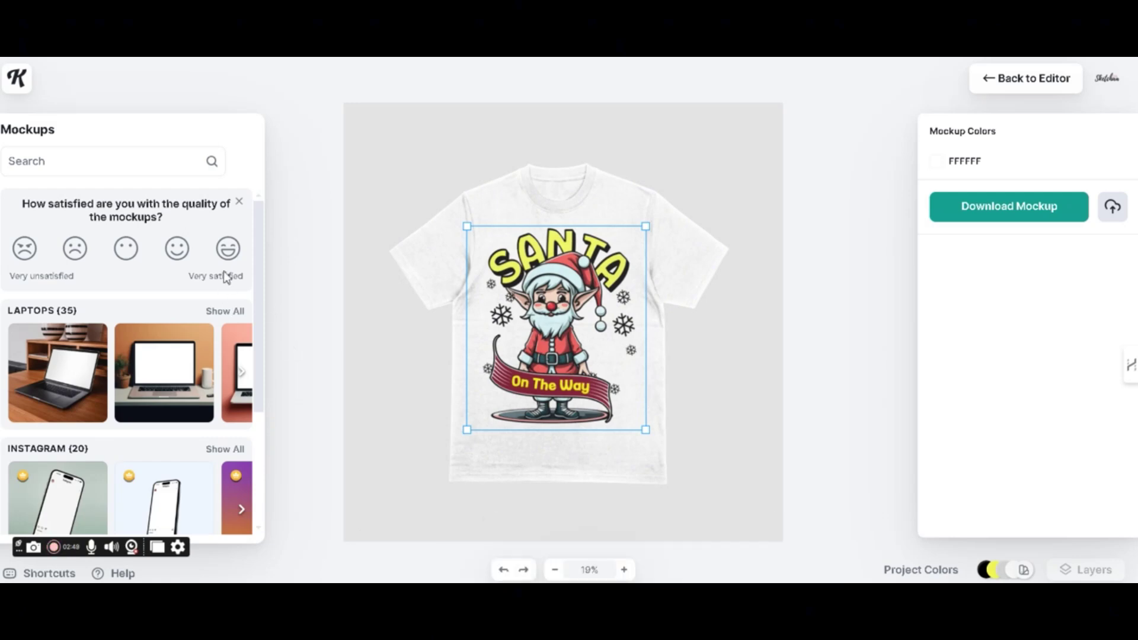
left_click_drag(259, 222, 262, 557)
left_click(224, 341)
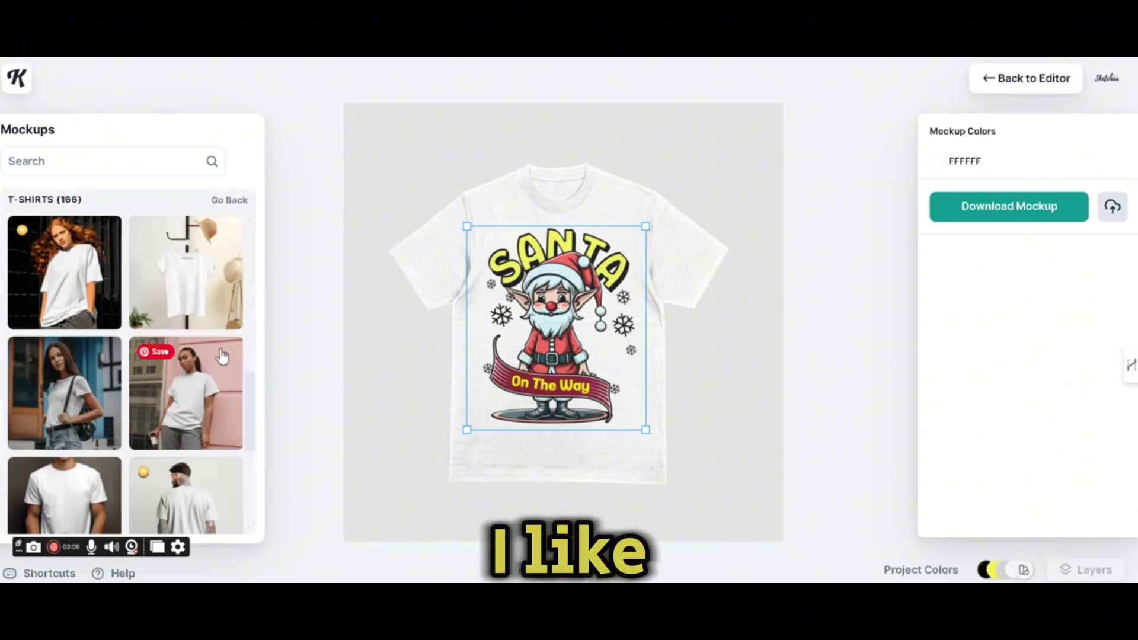
left_click(202, 388)
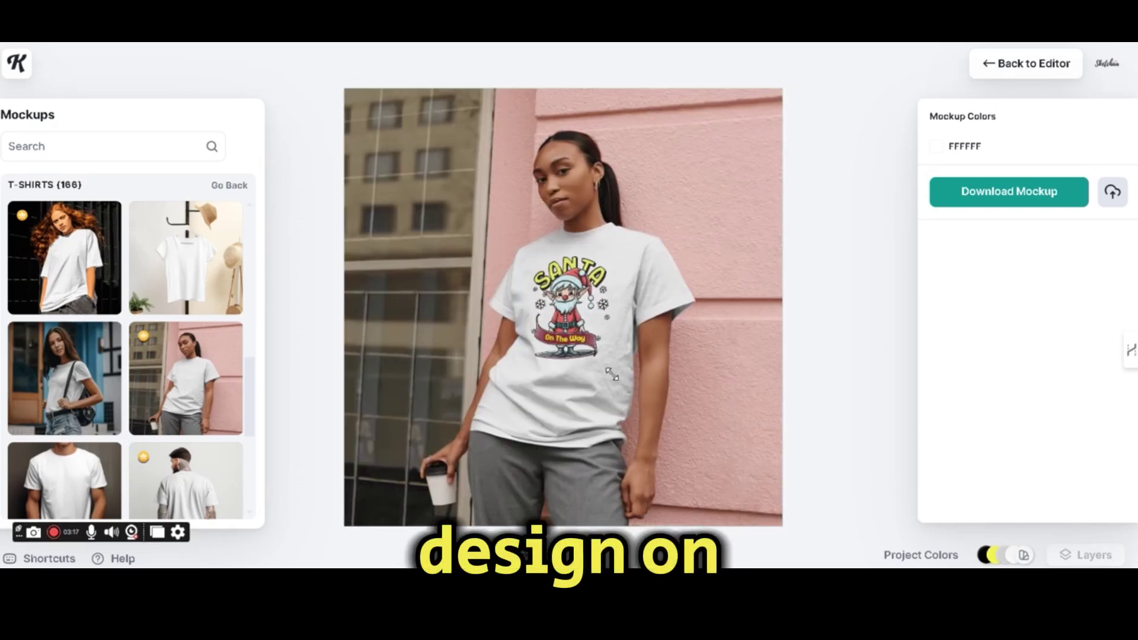
- Enlarge and center the Santa design on the chest, then download and save the mockup
left_click_drag(611, 373, 621, 379)
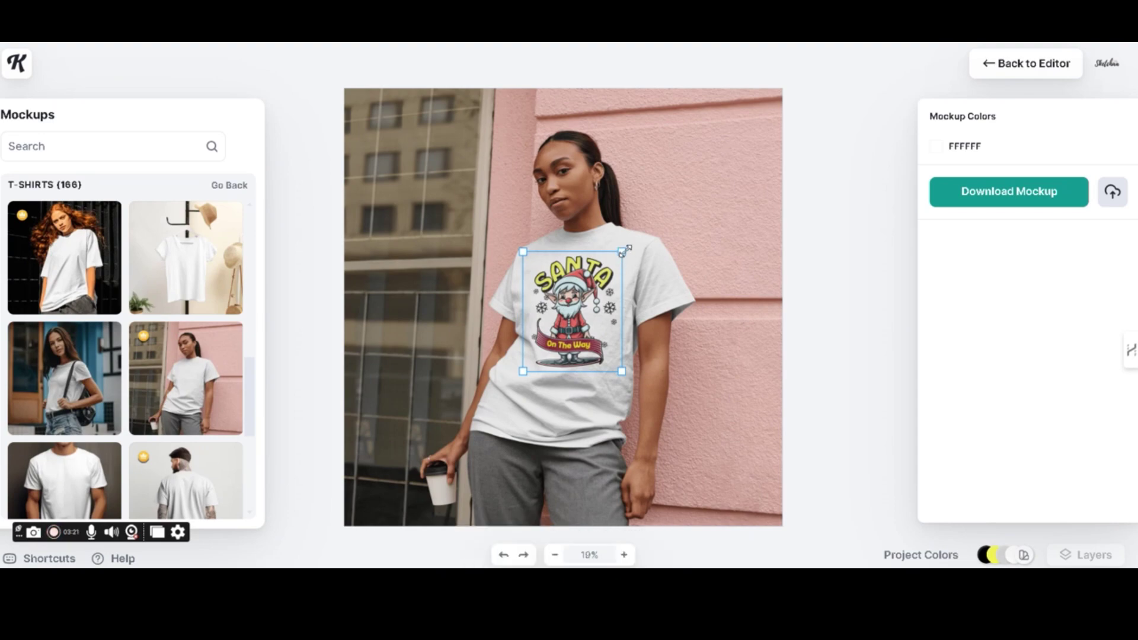
mouse_move(566, 328)
left_mouse_down()
mouse_move(546, 355)
mouse_move(557, 332)
left_mouse_up()
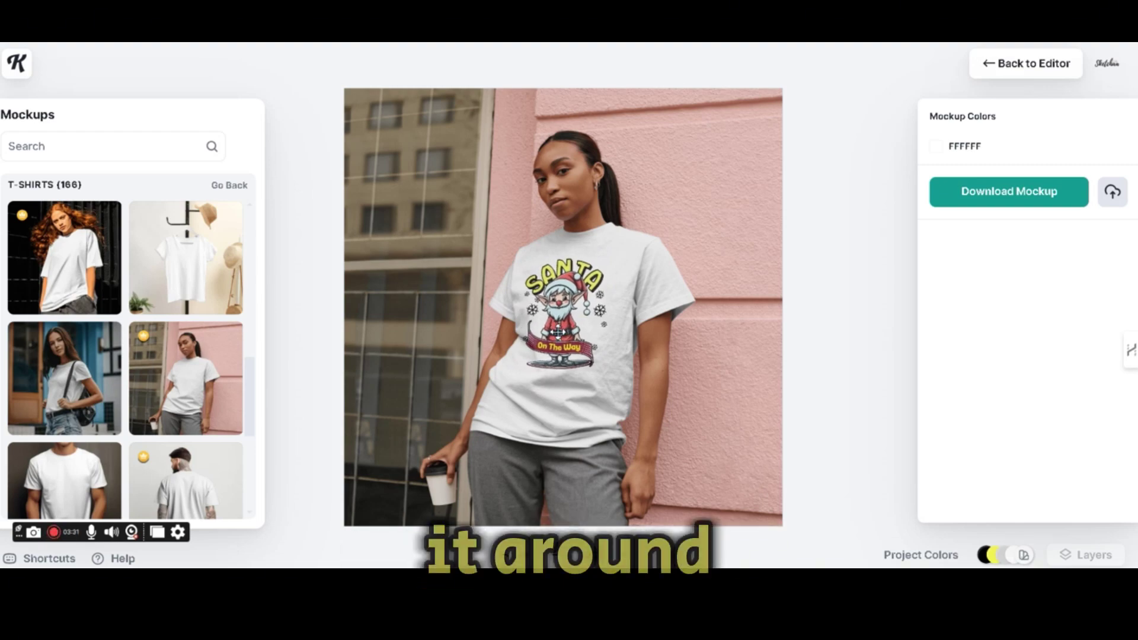
left_click_drag(558, 332, 578, 336)
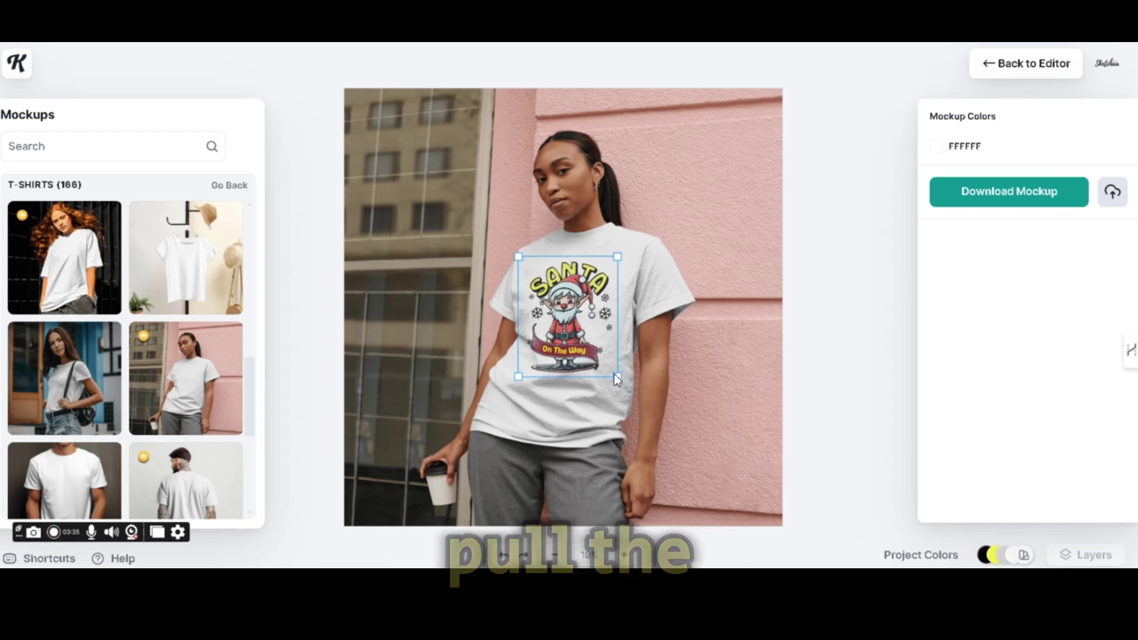
left_click_drag(618, 375, 625, 384)
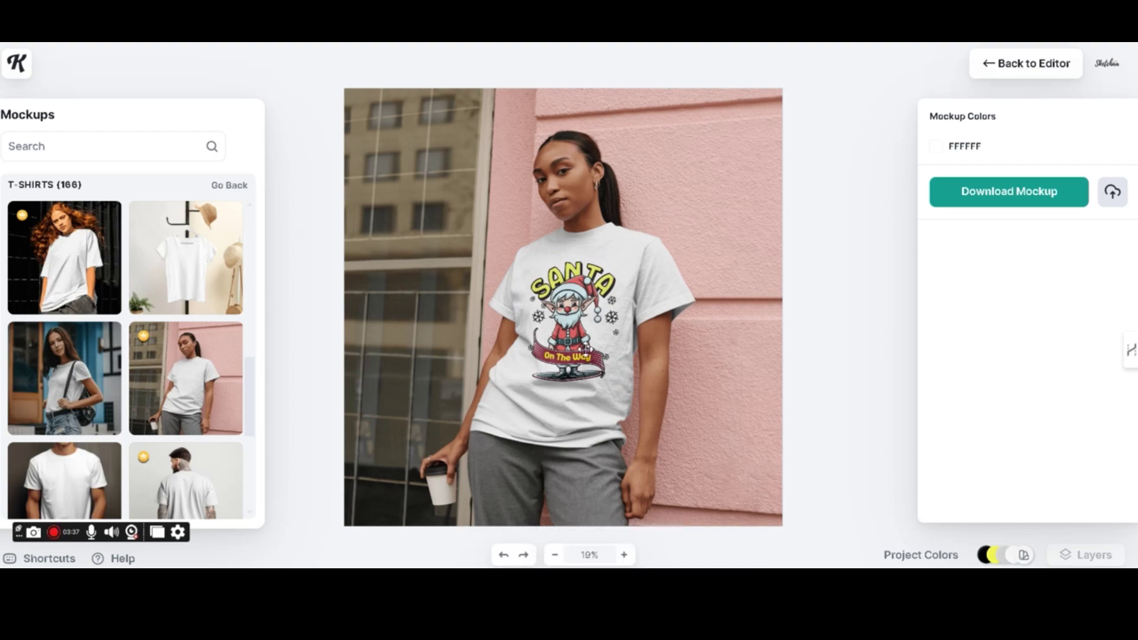
left_click_drag(586, 344, 587, 338)
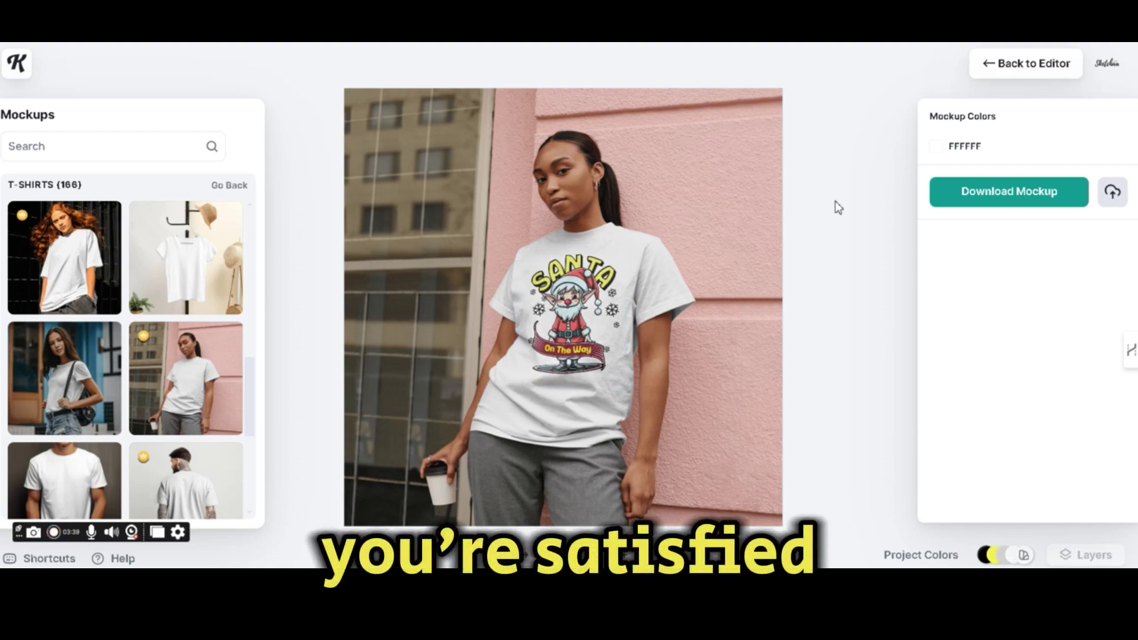
left_click(1012, 191)
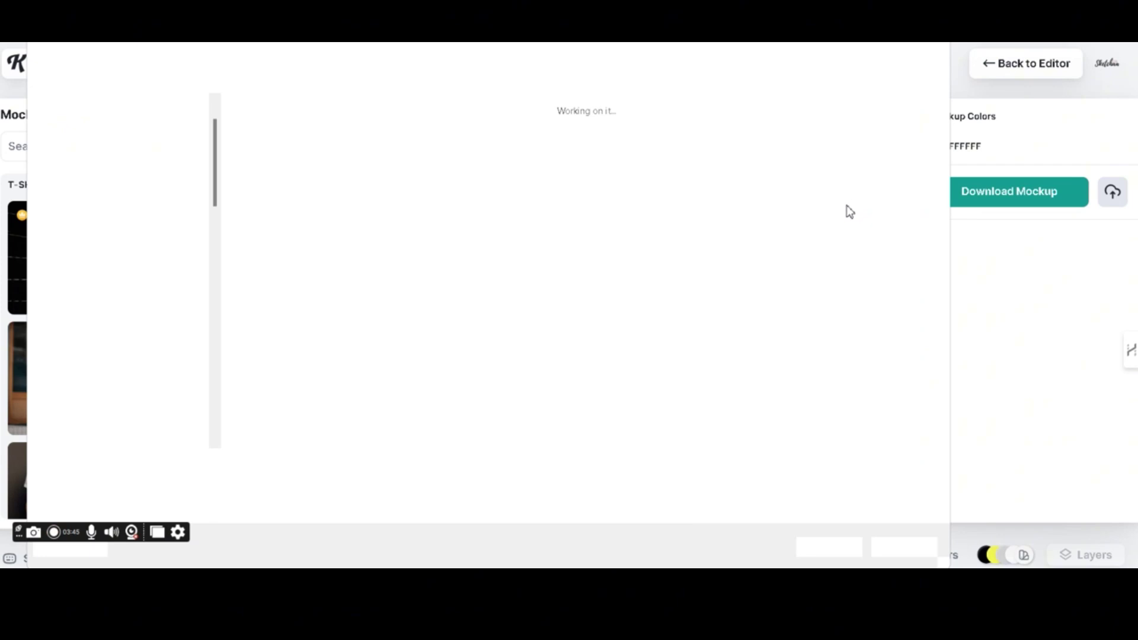
left_click(833, 542)
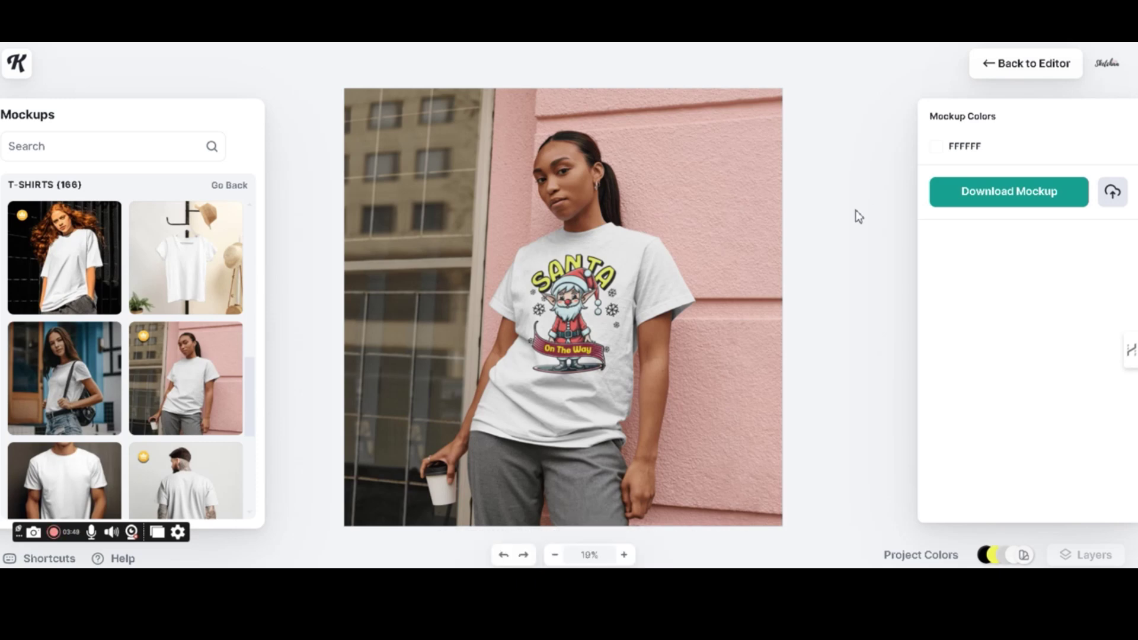
- Export only the T-Shirt artboard as PNG at 300 resolution with background removed
left_click(1001, 65)
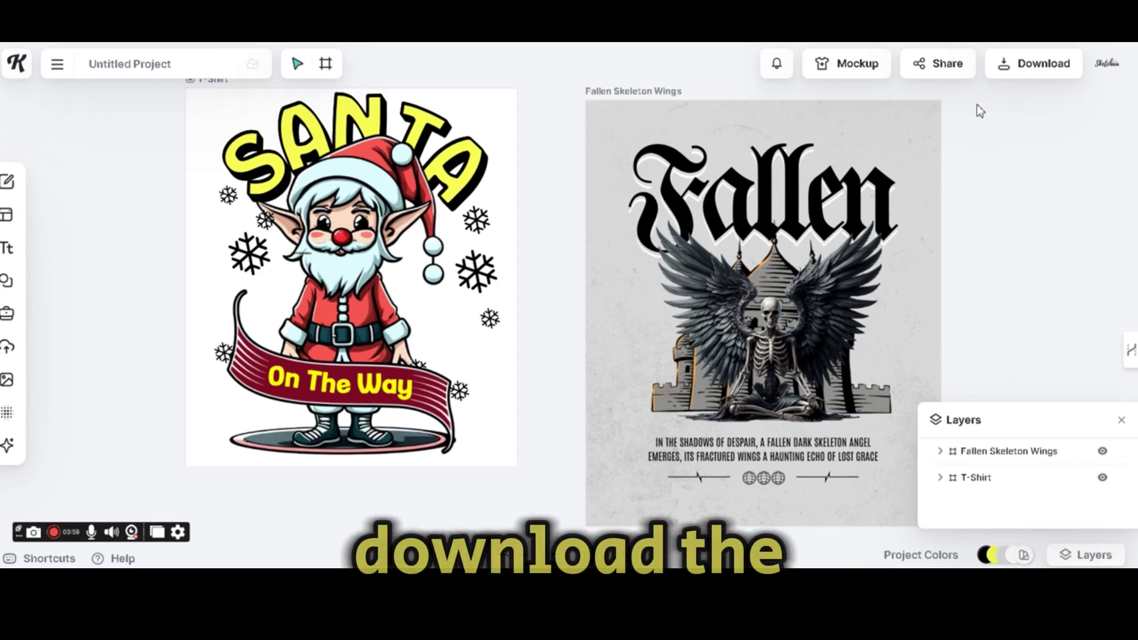
left_click(1031, 71)
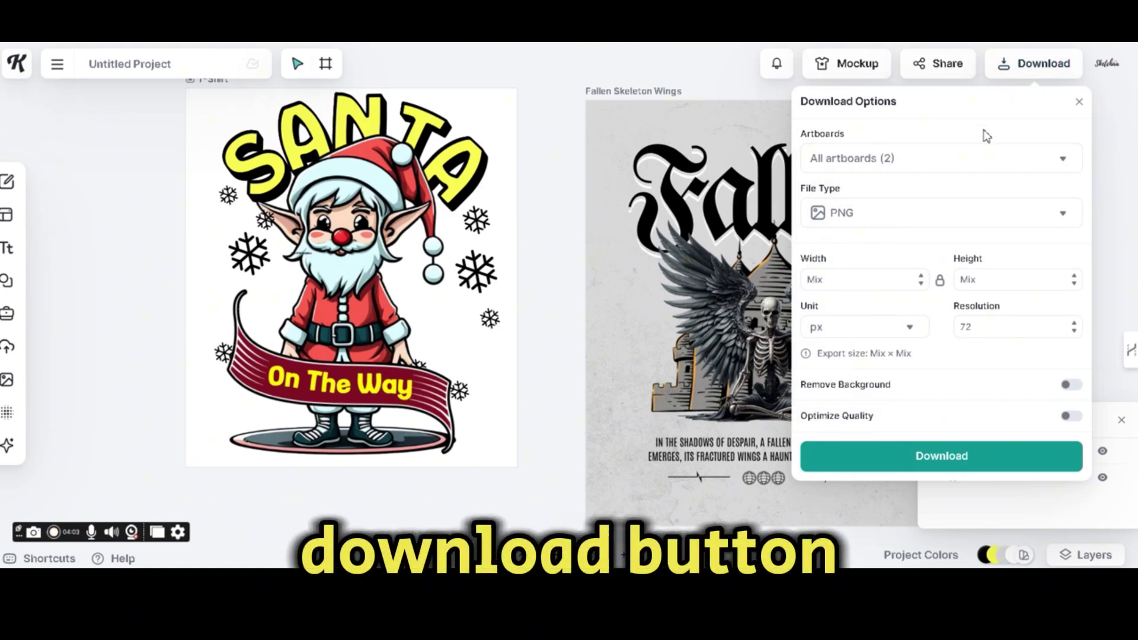
left_click(993, 169)
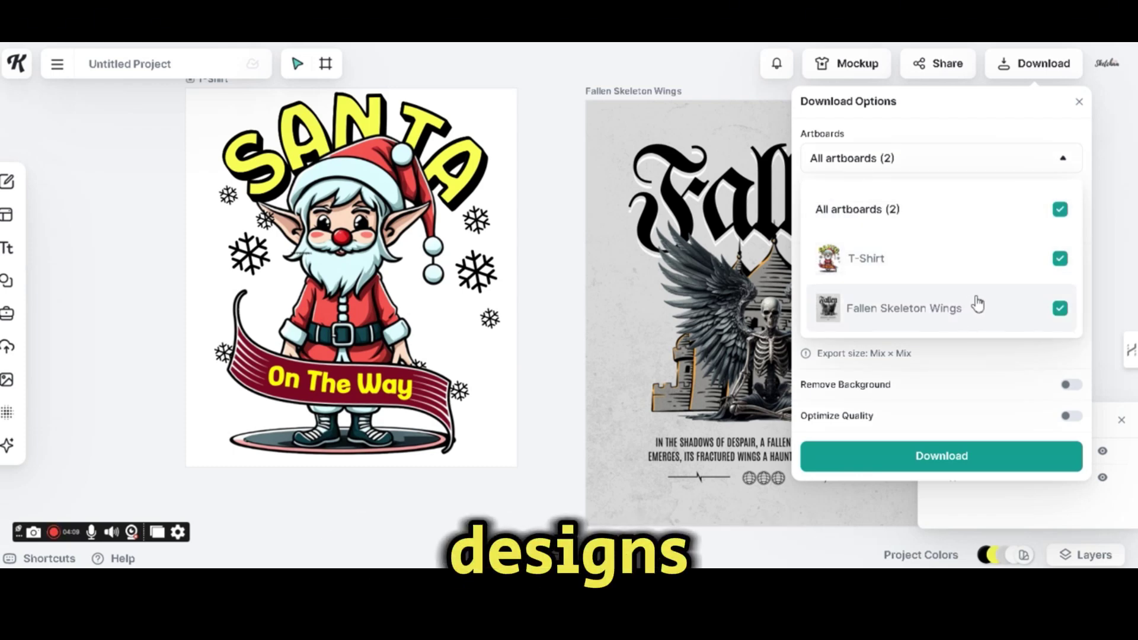
left_click(1060, 308)
left_click(1002, 351)
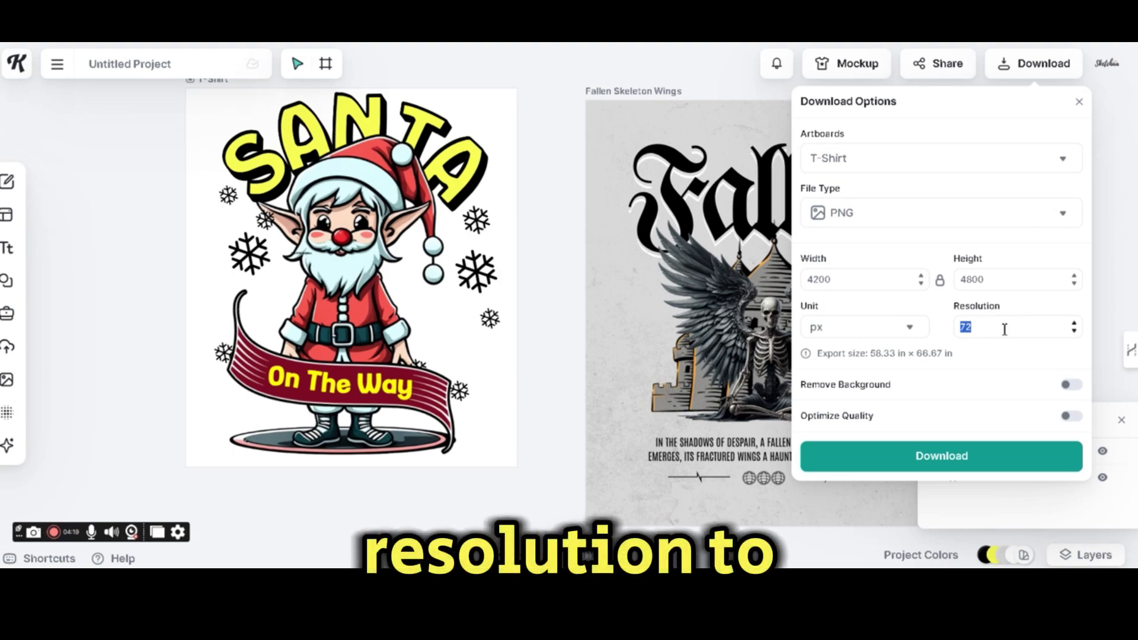
type("300")
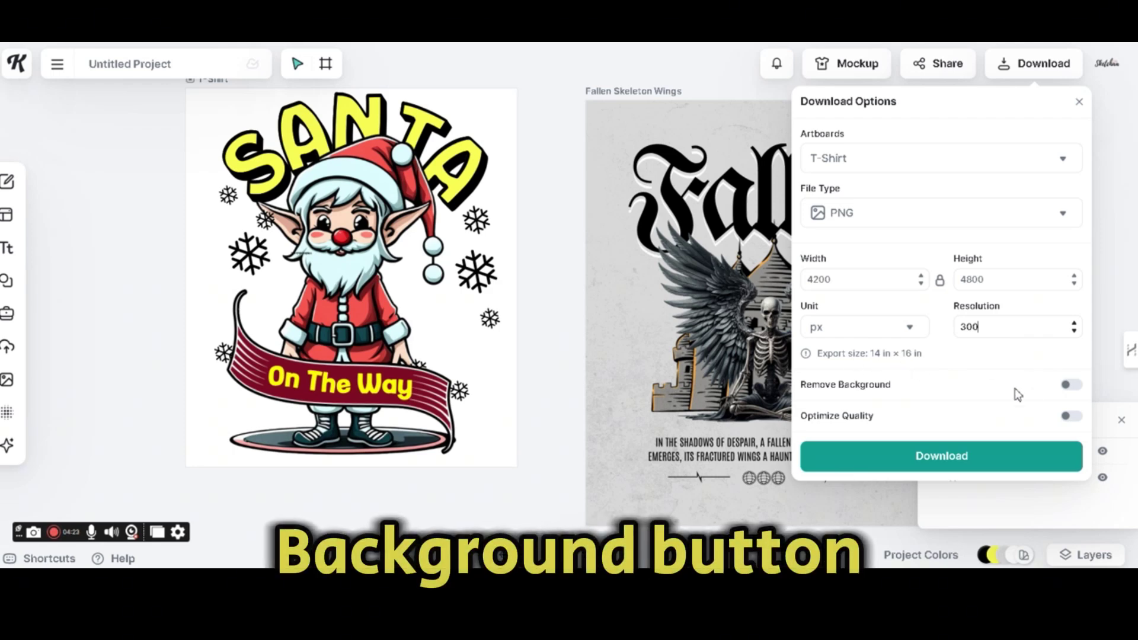
left_click(1071, 385)
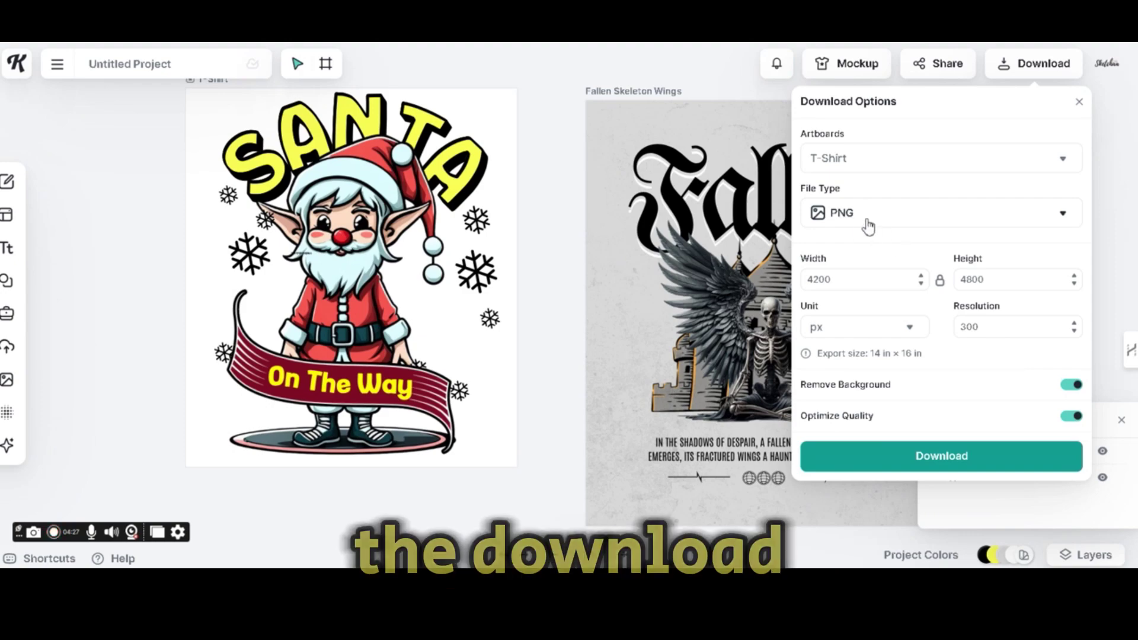
left_click(926, 467)
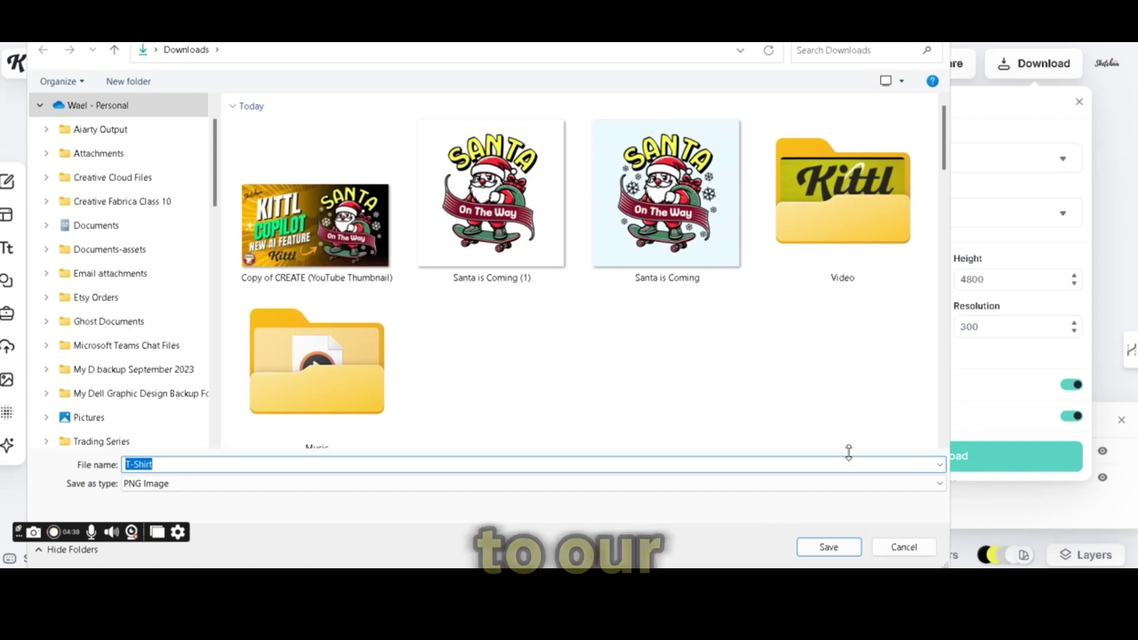
- Save T-Shirt.png to Downloads and close the Download Options panel
left_click(838, 550)
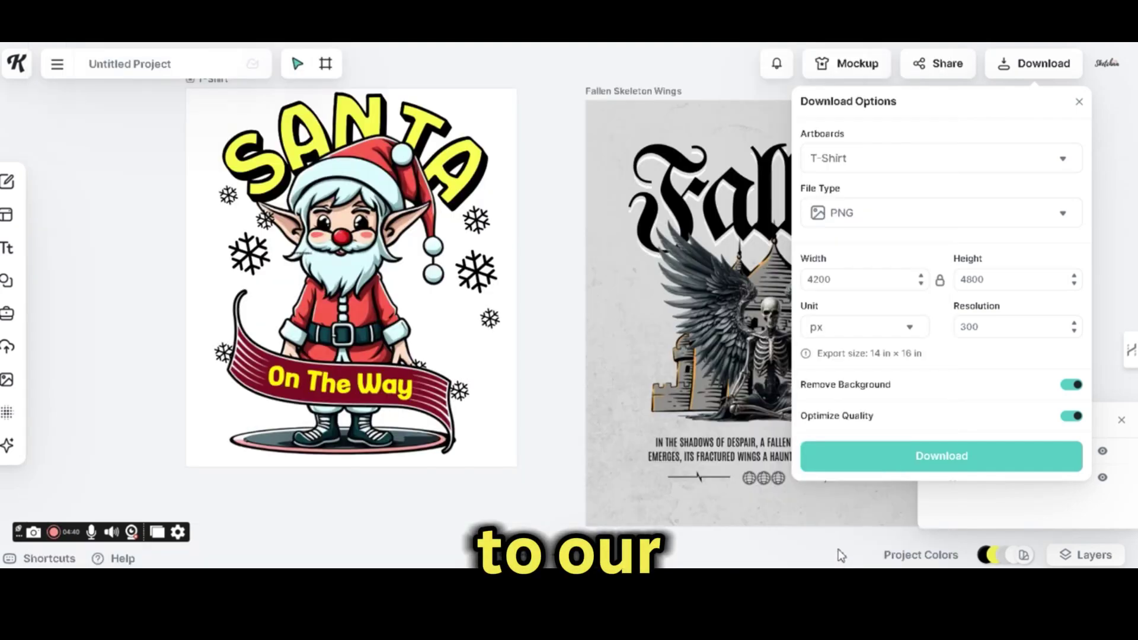
left_click(554, 271)
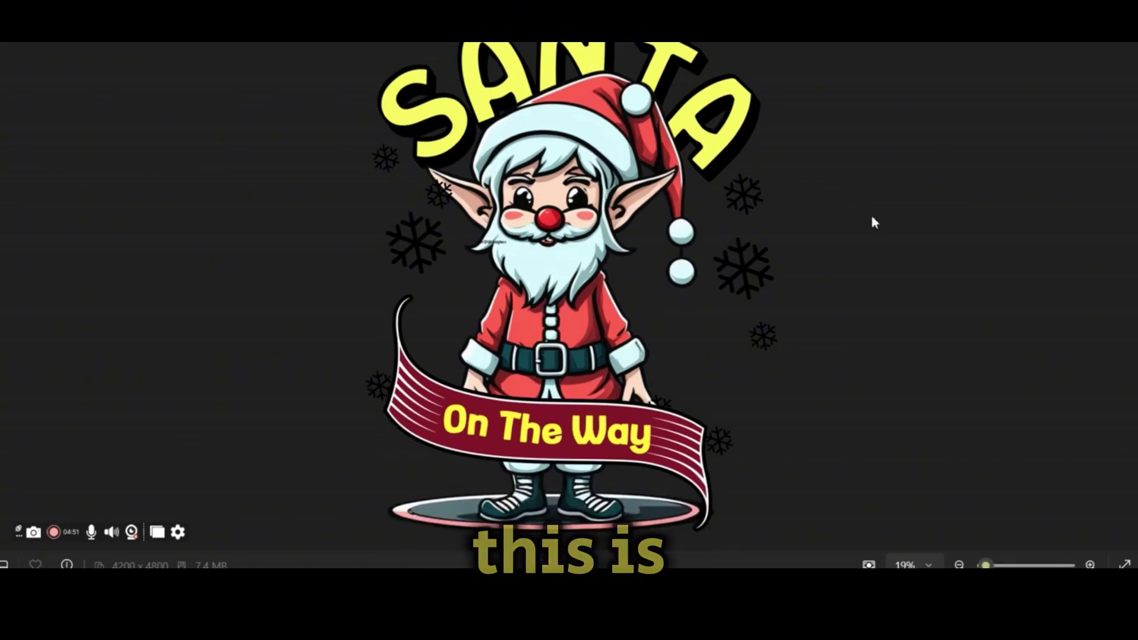
- Inspect the 4200 × 4800 T-Shirt.png in Photos to confirm its transparent background
left_click_drag(678, 234, 748, 284)
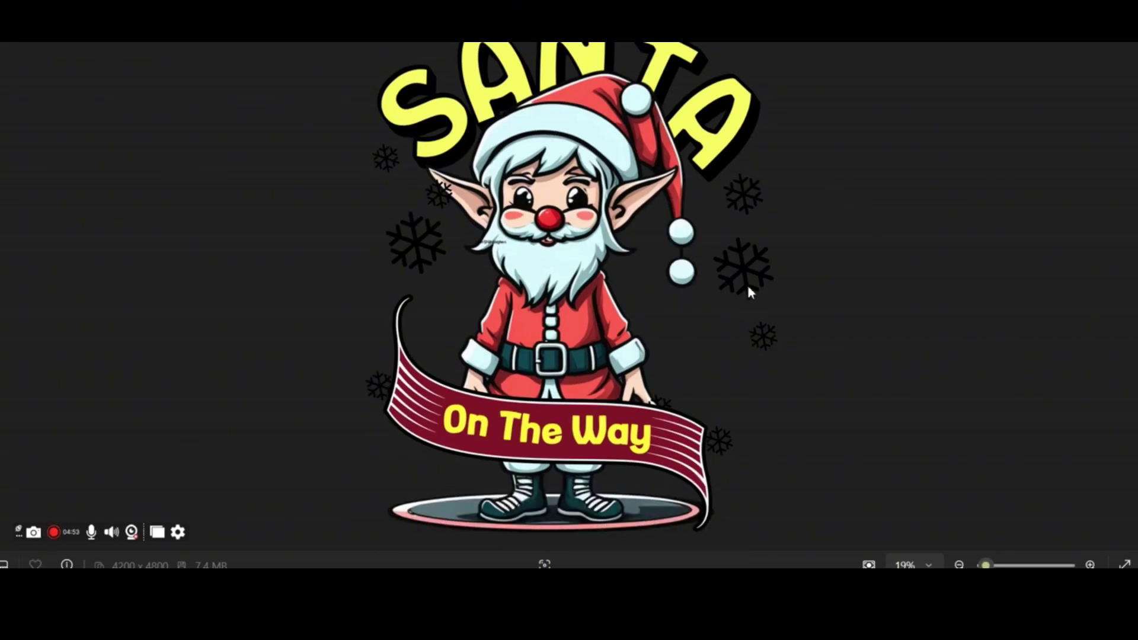